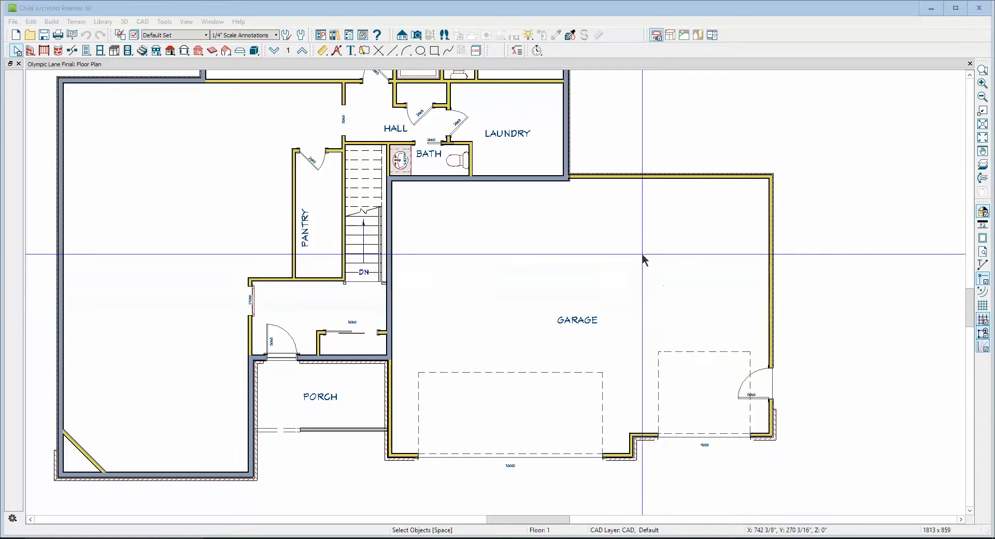
Zoom into the garage's top-left corner and move the top wall down flush with the adjoining wall
left_click(983, 70)
left_click_drag(564, 173, 583, 192)
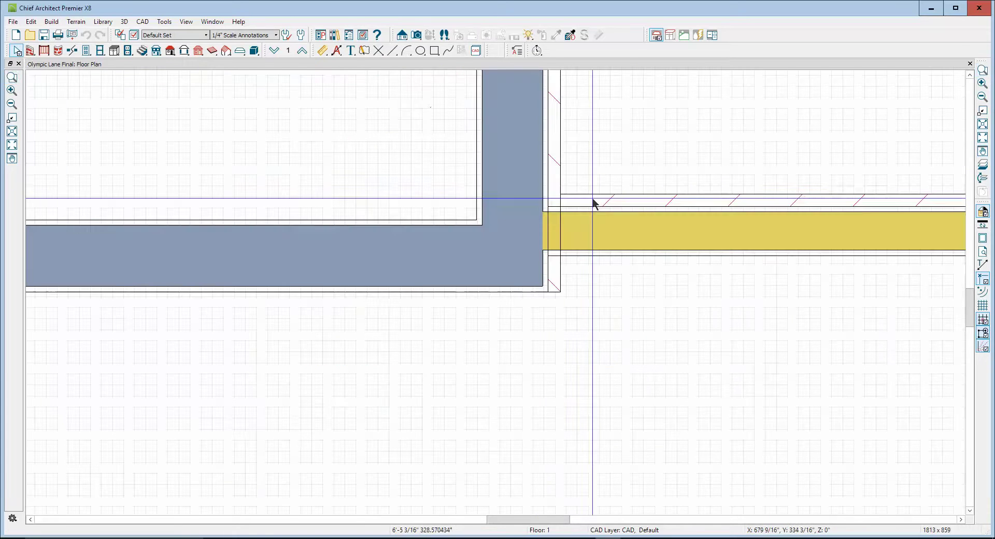
left_click(586, 222)
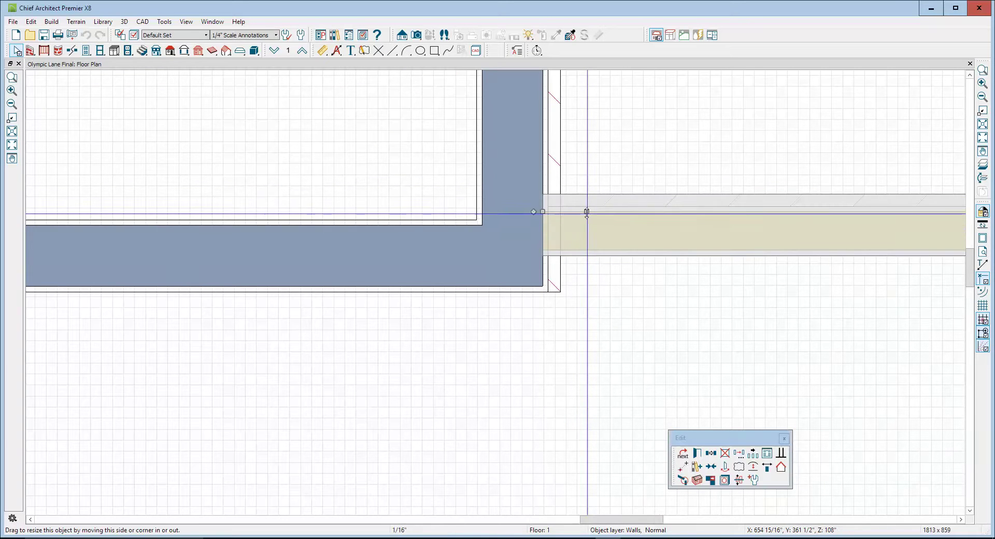
left_click_drag(587, 212, 586, 248)
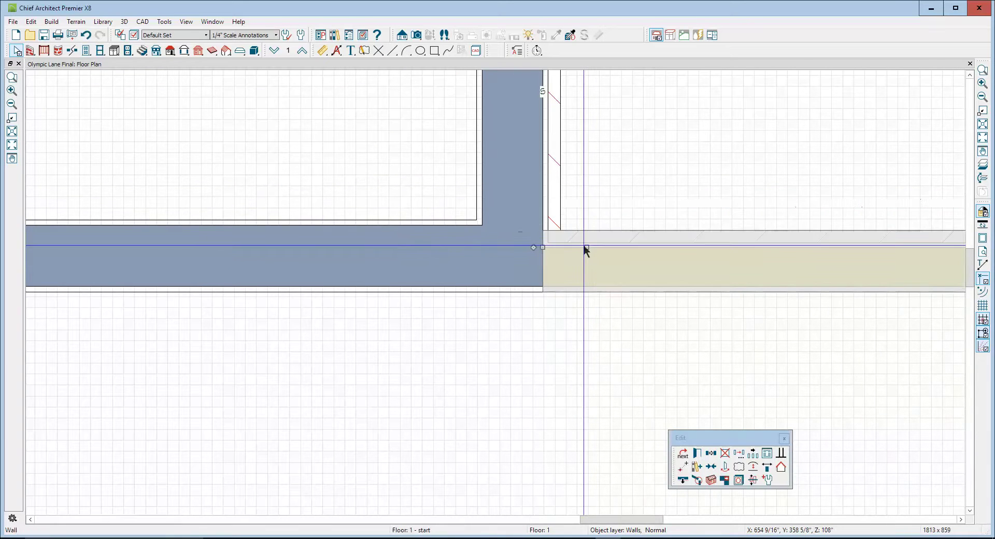
scroll(593, 216, "down", 1)
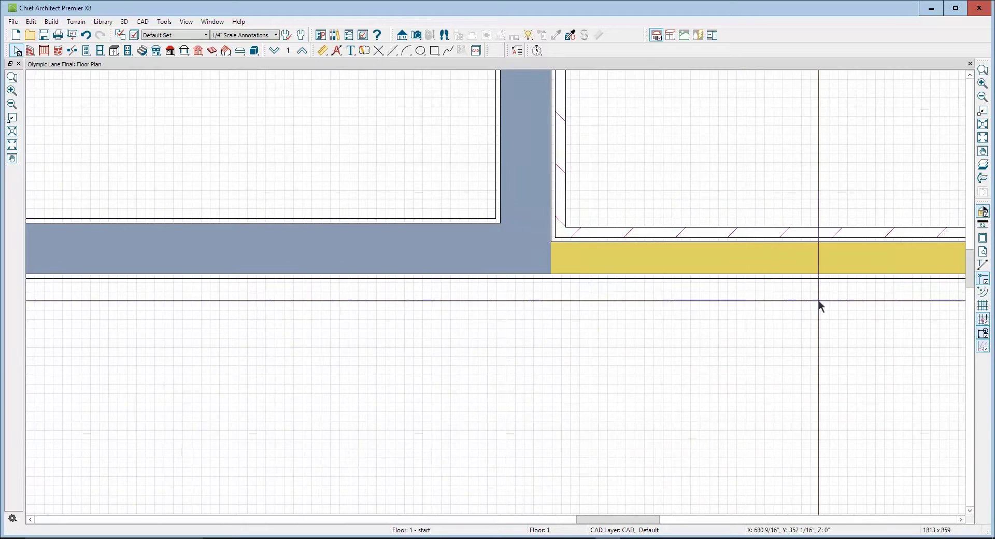
scroll(820, 306, "up", 1)
Hide the reference grid and zoom back out over the floor plan
left_click(982, 306)
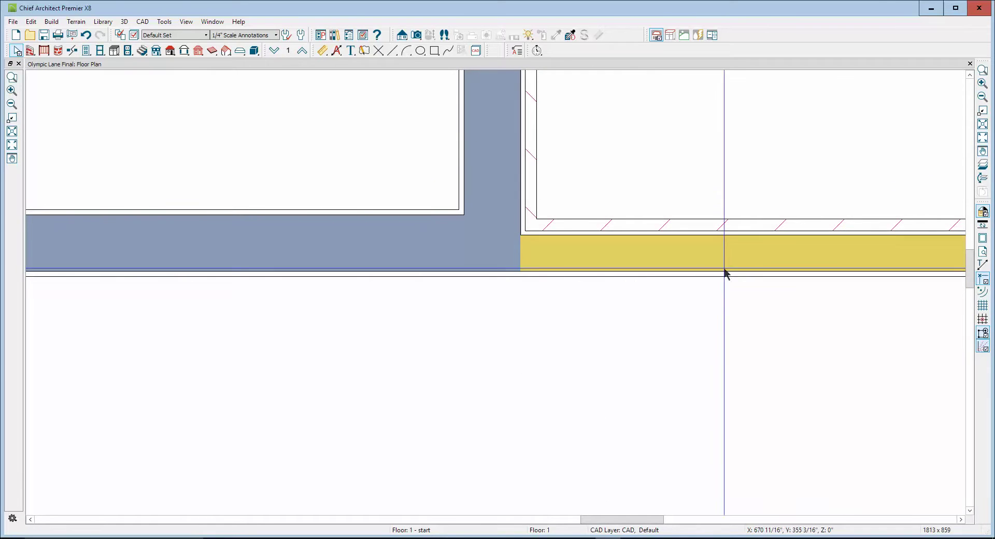
scroll(724, 272, "down", 3)
scroll(657, 206, "down", 2)
scroll(657, 206, "down", 1)
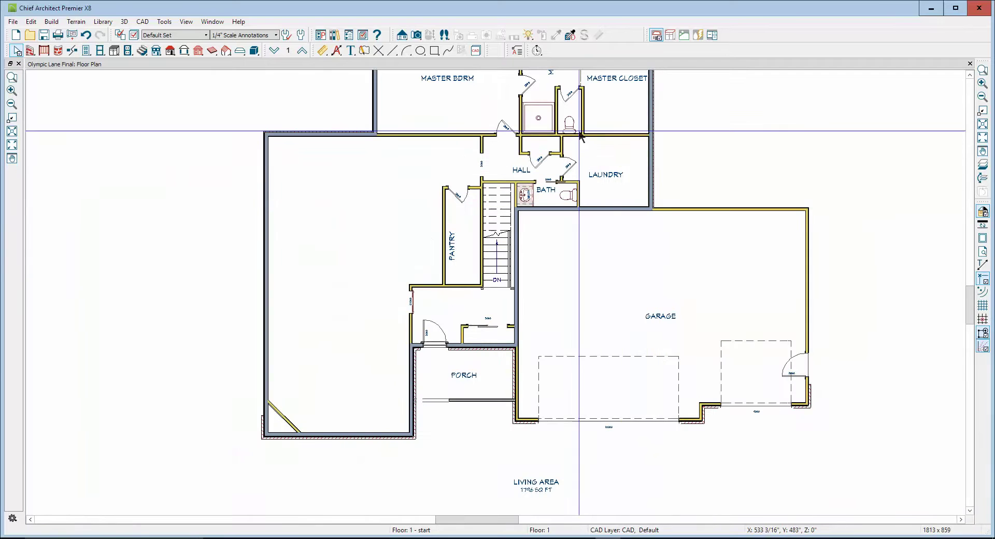
left_click(415, 35)
Place a full 3D camera in the garage and zoom in where the back wall's concrete meets drywall
scroll(819, 253, "up", 1)
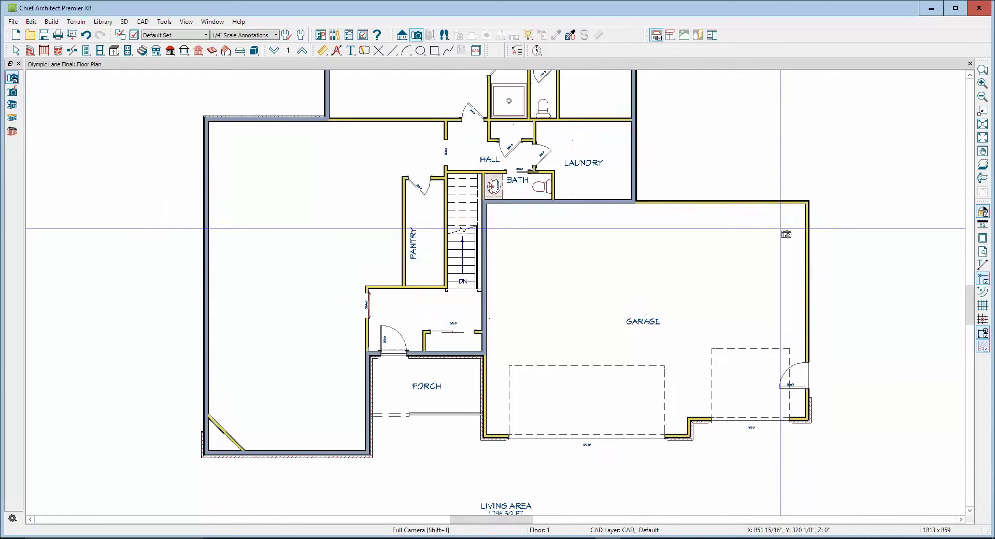
scroll(768, 230, "up", 1)
left_click_drag(768, 230, 330, 492)
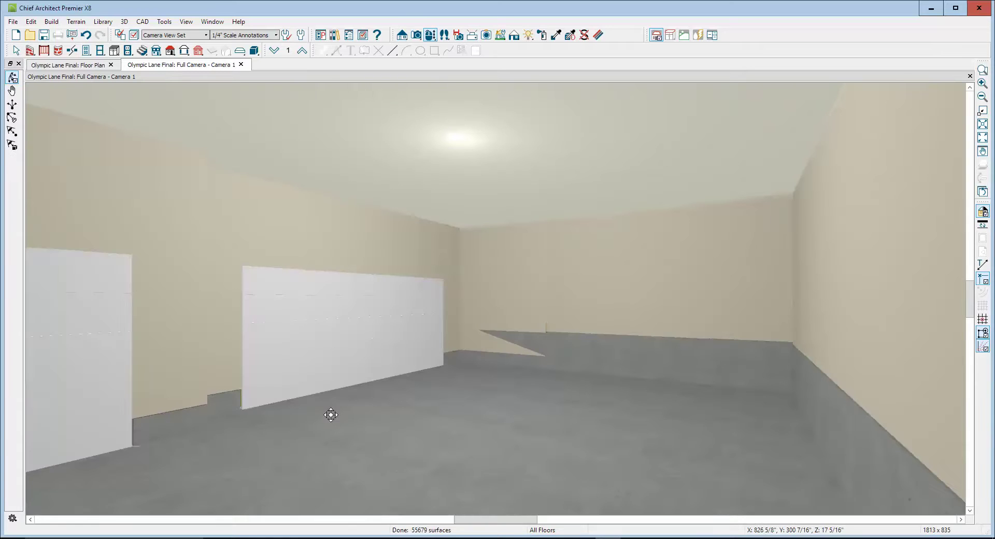
left_click_drag(331, 414, 838, 185)
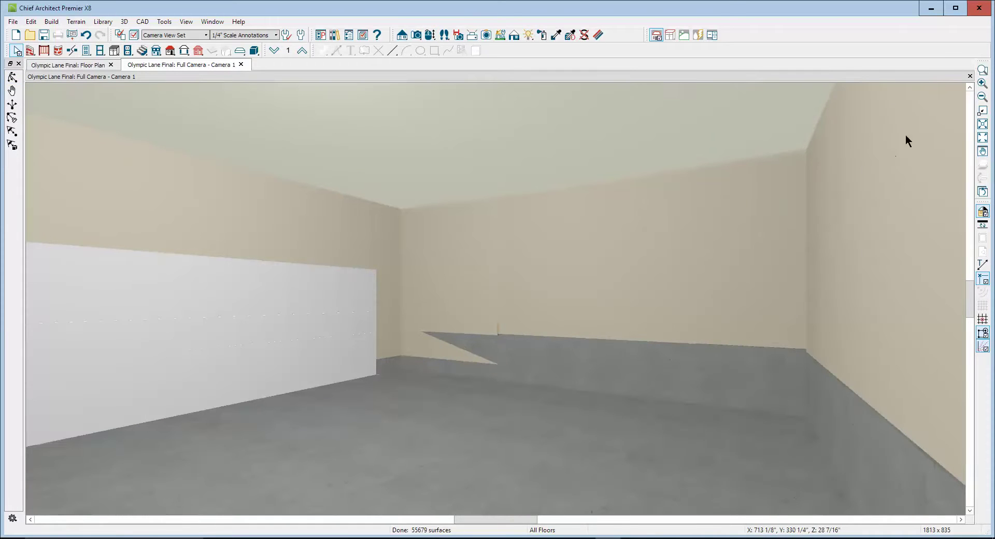
left_click(983, 69)
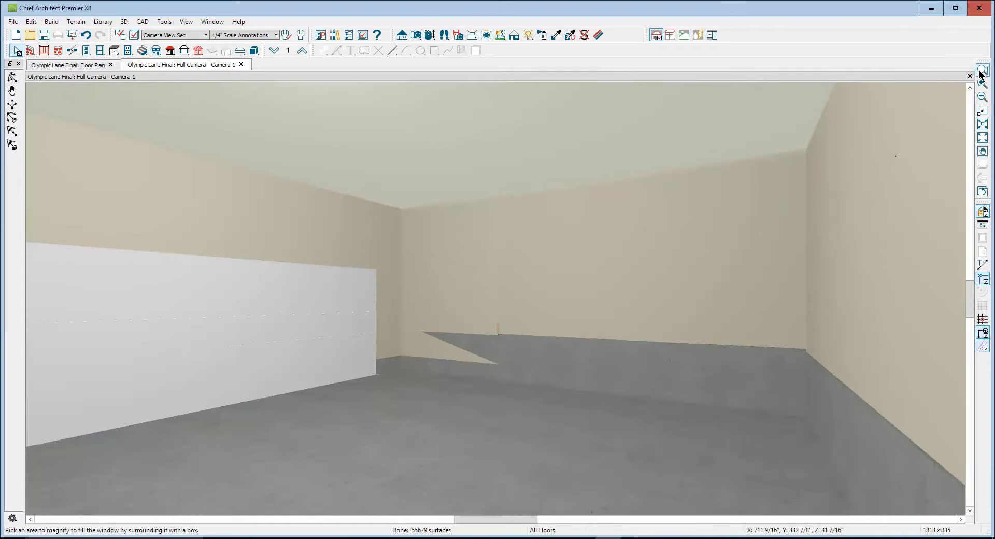
mouse_move(330, 259)
left_mouse_down()
mouse_move(828, 418)
mouse_move(832, 438)
left_mouse_up()
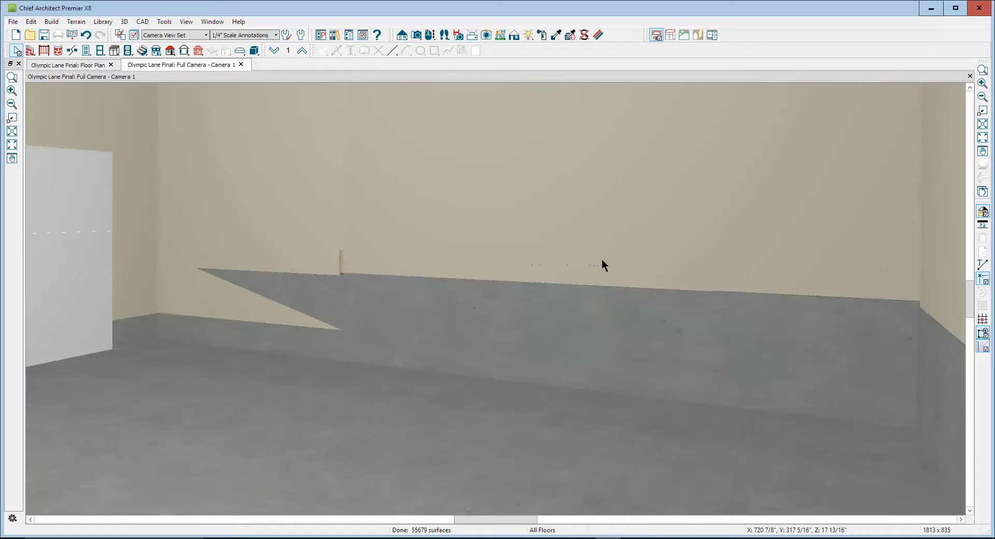
left_click(627, 250)
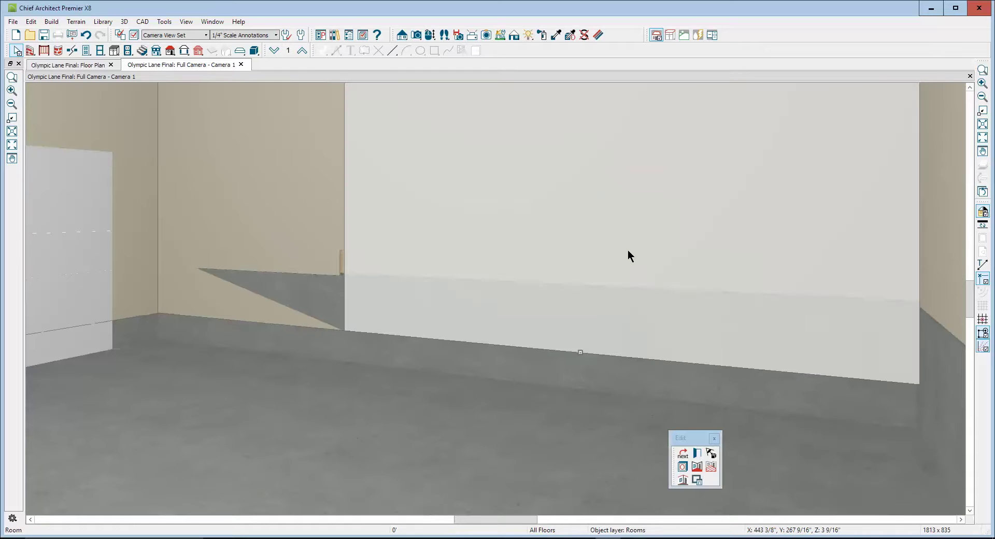
Extend the back wall's polyline, including its stepped edge, down to the floor line
key("Tab")
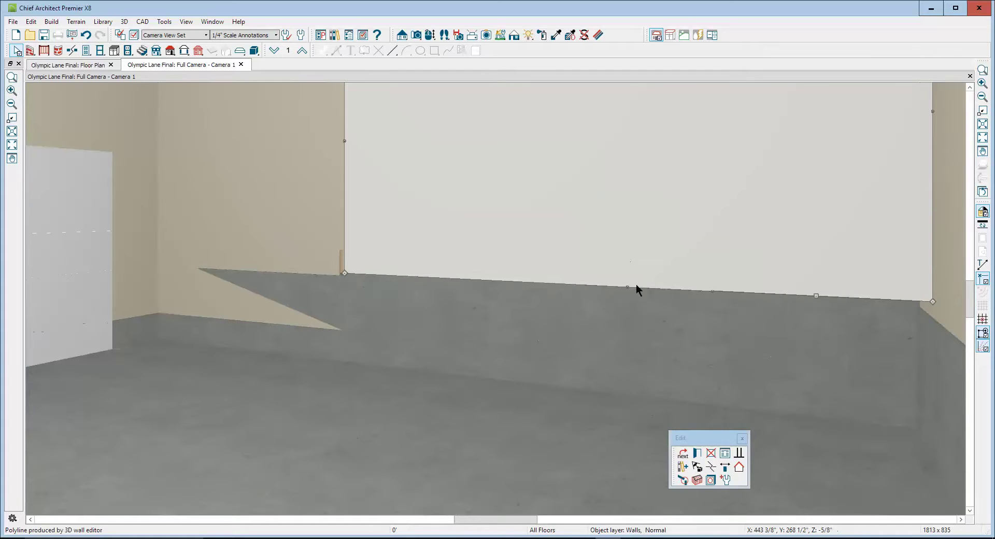
left_click_drag(631, 289, 622, 356)
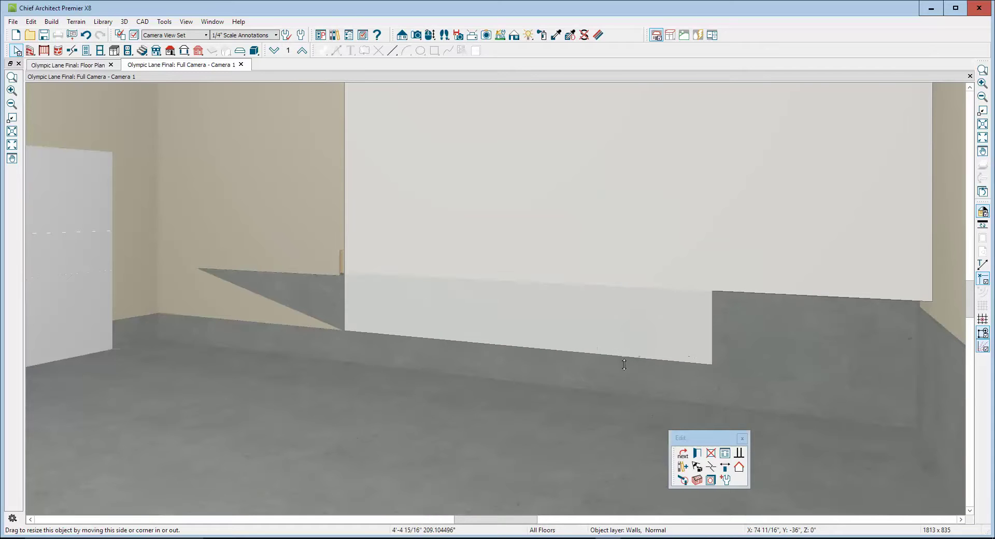
left_click_drag(697, 369, 698, 372)
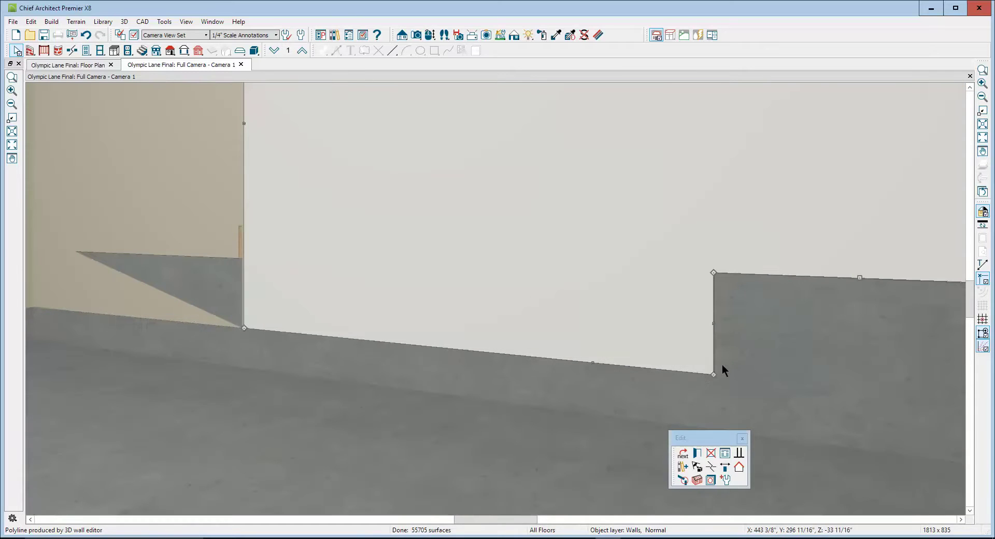
mouse_move(859, 278)
left_mouse_down()
mouse_move(711, 374)
mouse_move(765, 357)
mouse_move(736, 376)
left_mouse_up()
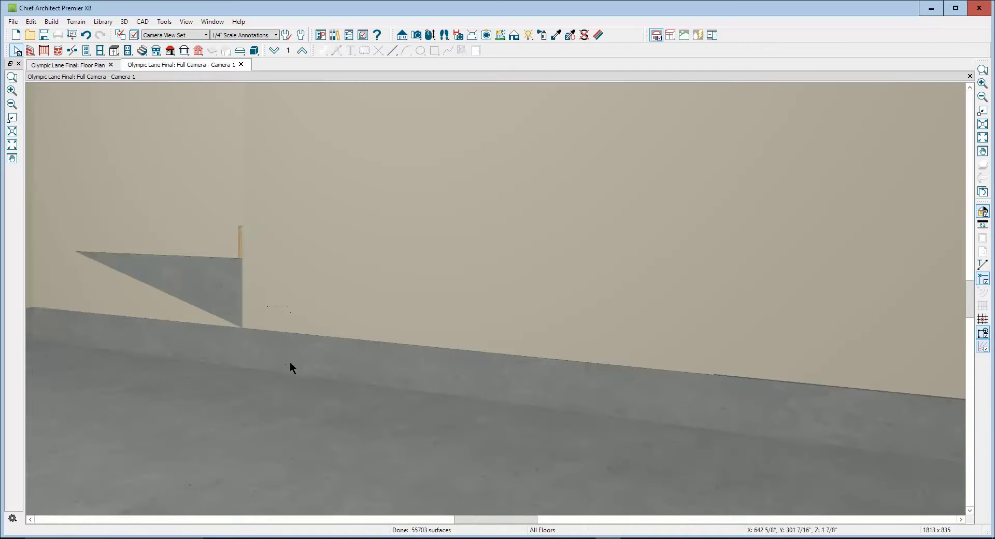
Lower the back foundation wall's top edge, including its raised part, so drywall meets the concrete
left_click(297, 361)
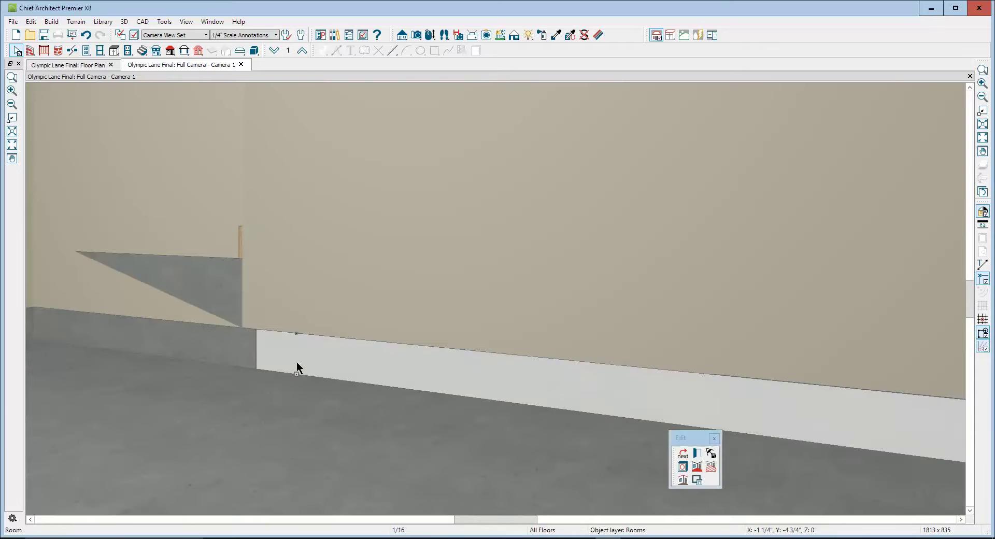
key("Tab")
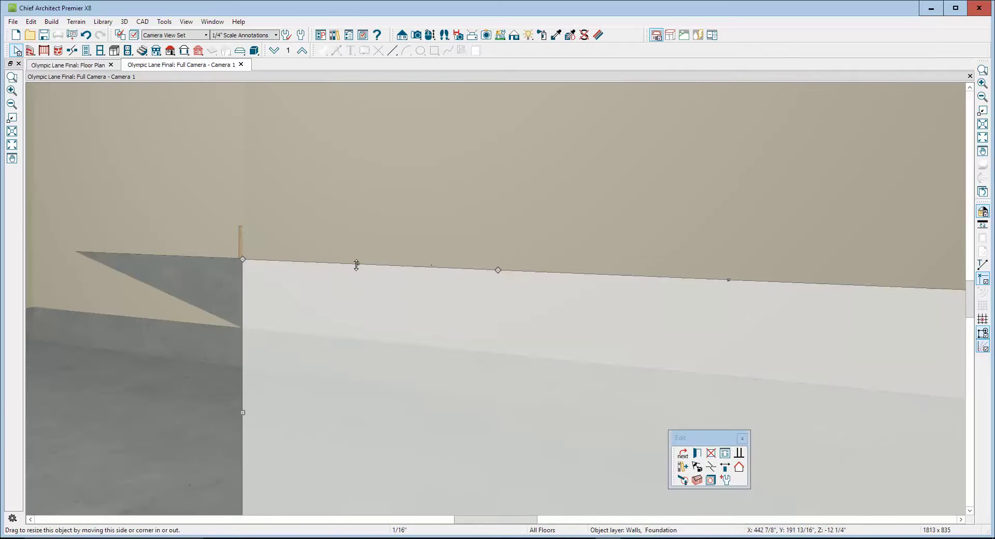
left_click_drag(358, 263, 358, 341)
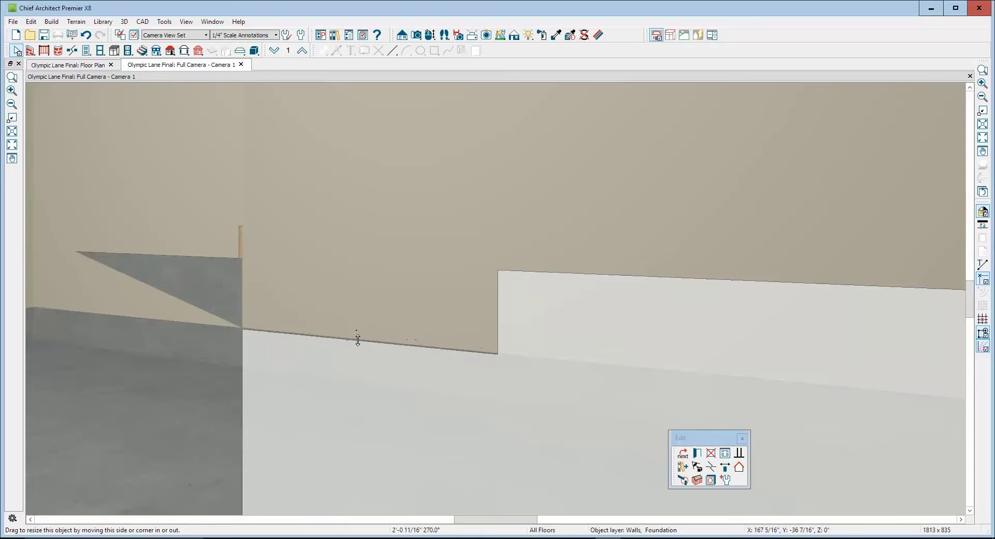
left_click_drag(358, 340, 359, 339)
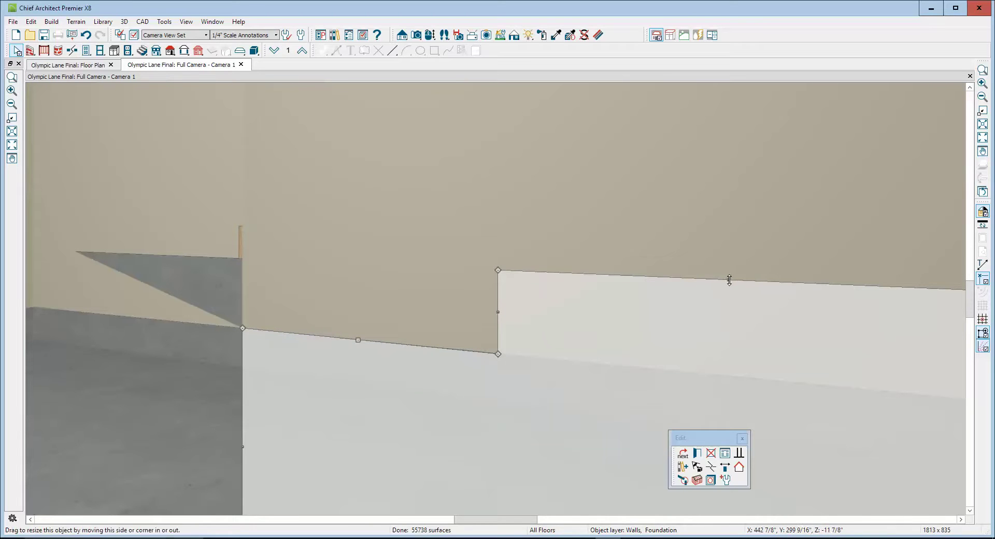
mouse_move(728, 280)
left_mouse_down()
mouse_move(644, 337)
mouse_move(564, 354)
mouse_move(482, 351)
mouse_move(531, 348)
left_mouse_up()
key("Escape")
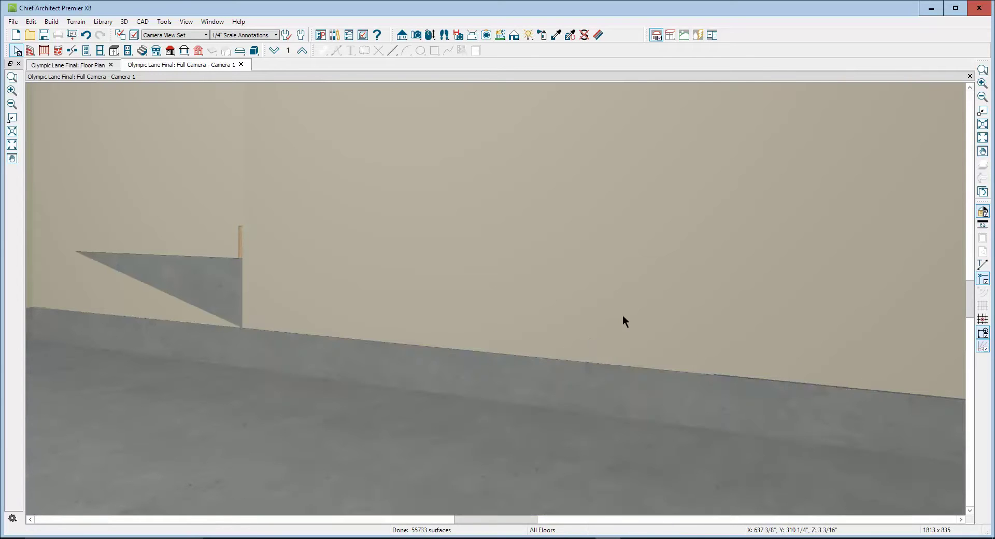
scroll(624, 317, "down", 3)
scroll(646, 295, "down", 3)
scroll(634, 270, "up", 3)
Lower the top edge of the foundation strip beside the back-wall corner toward the floor
scroll(634, 269, "up", 2)
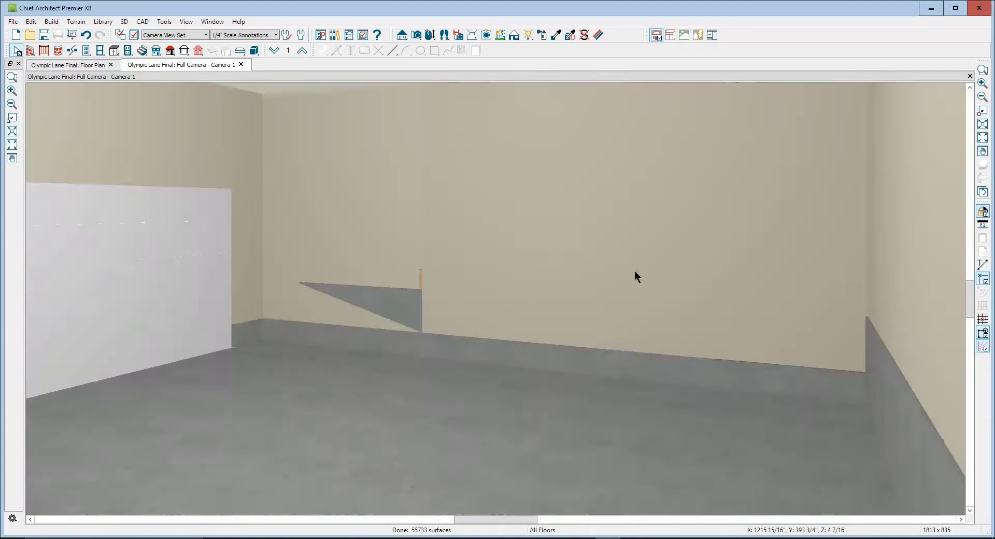
scroll(545, 316, "up", 1)
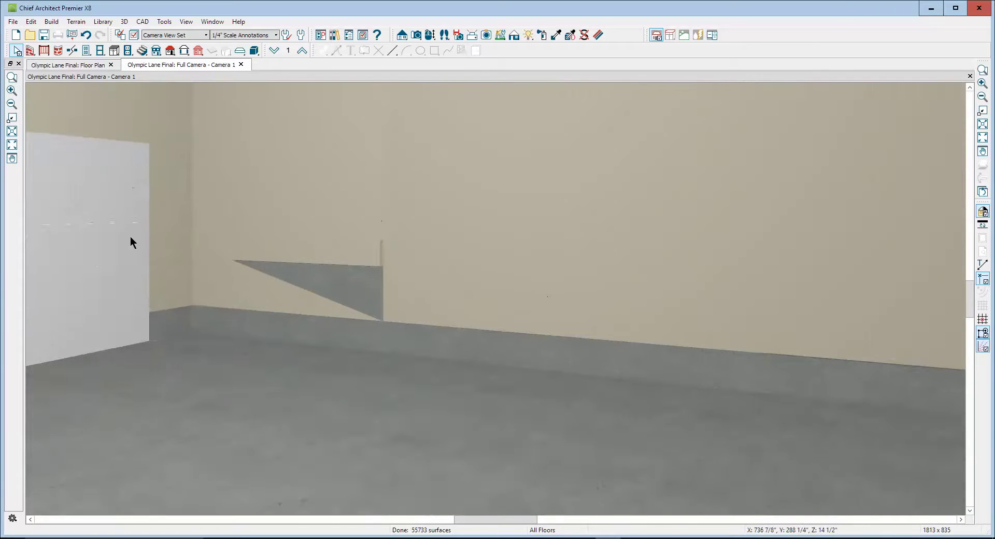
scroll(346, 290, "up", 1)
left_click(325, 259)
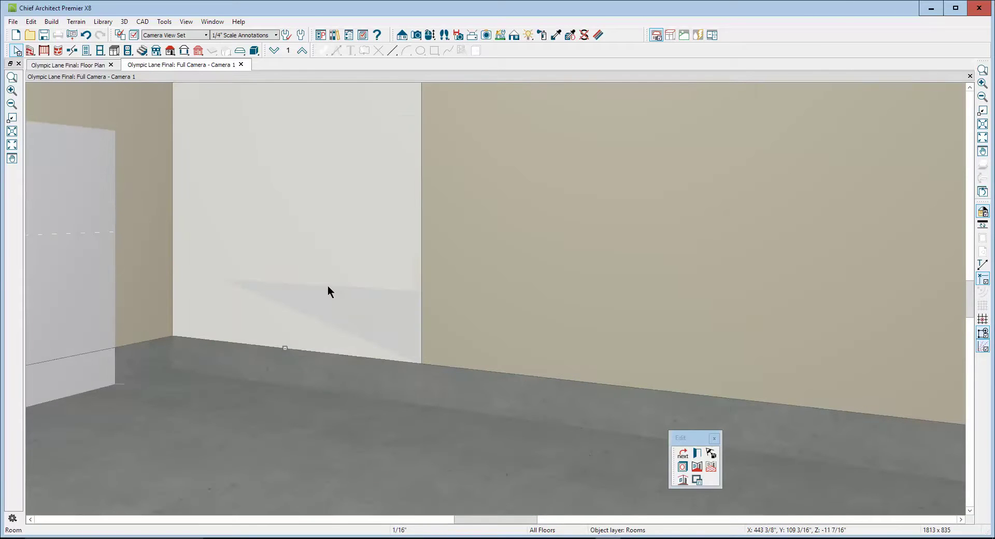
key("Tab")
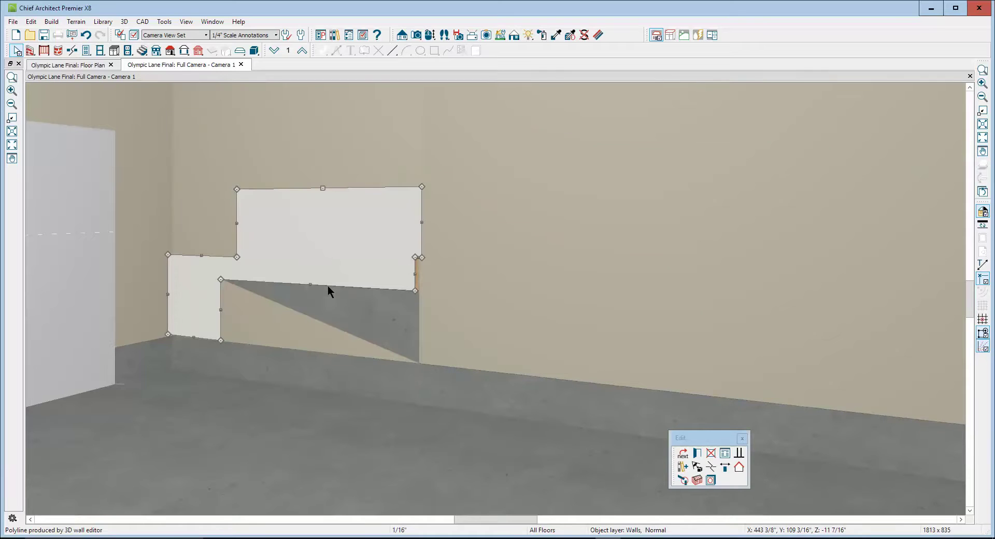
left_click(321, 373)
key("Tab")
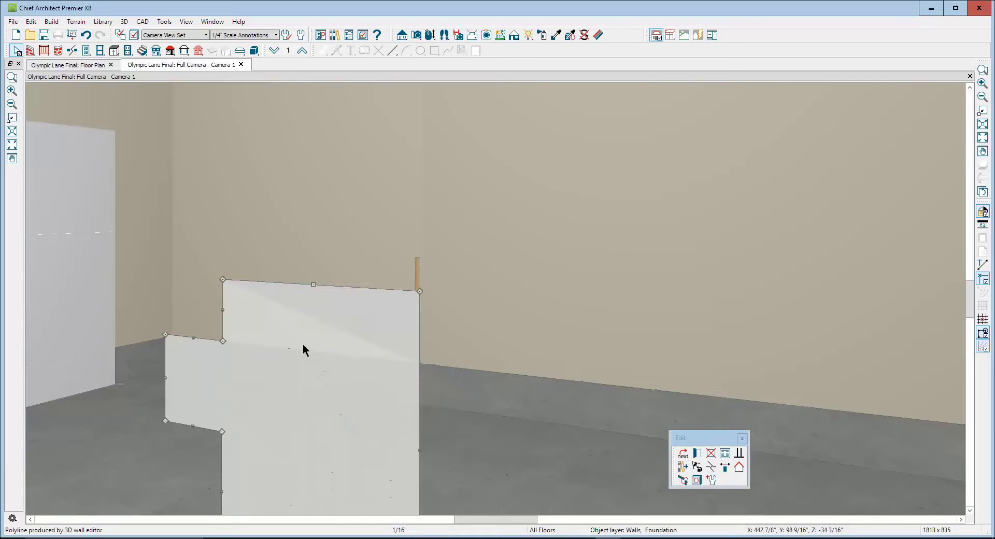
left_click_drag(314, 285, 356, 354)
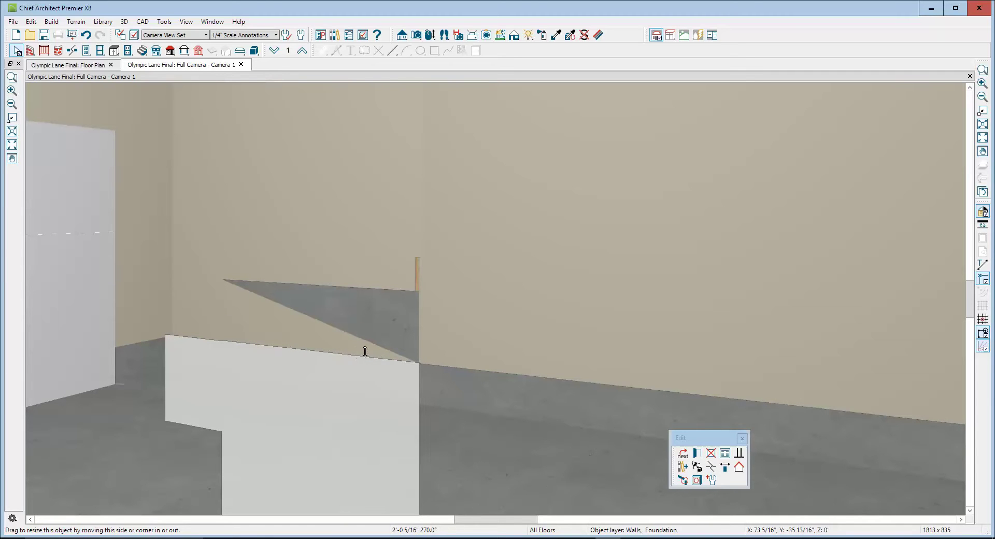
key("Delete")
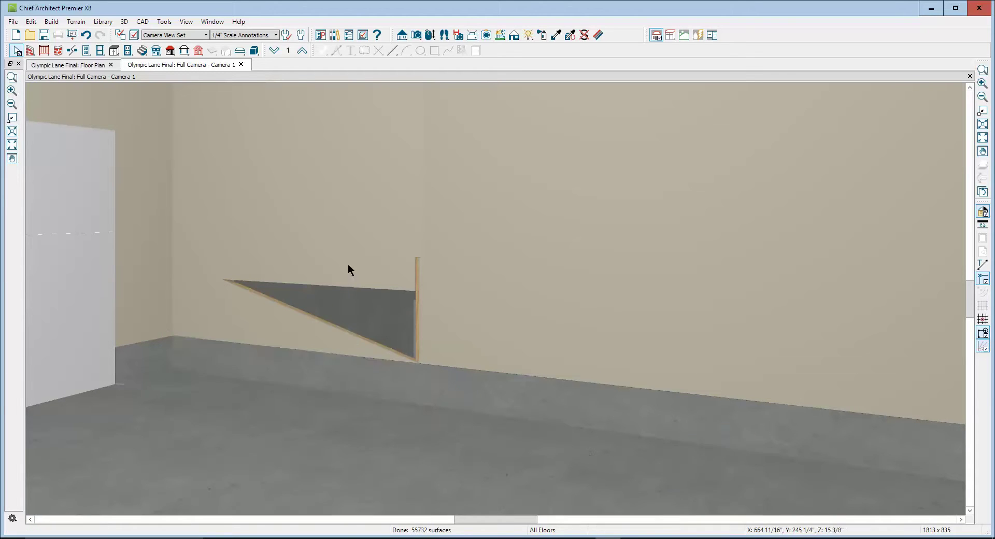
Extend the adjoining drywall piece's bottom edge down to the floor
left_click(348, 268)
key("Tab")
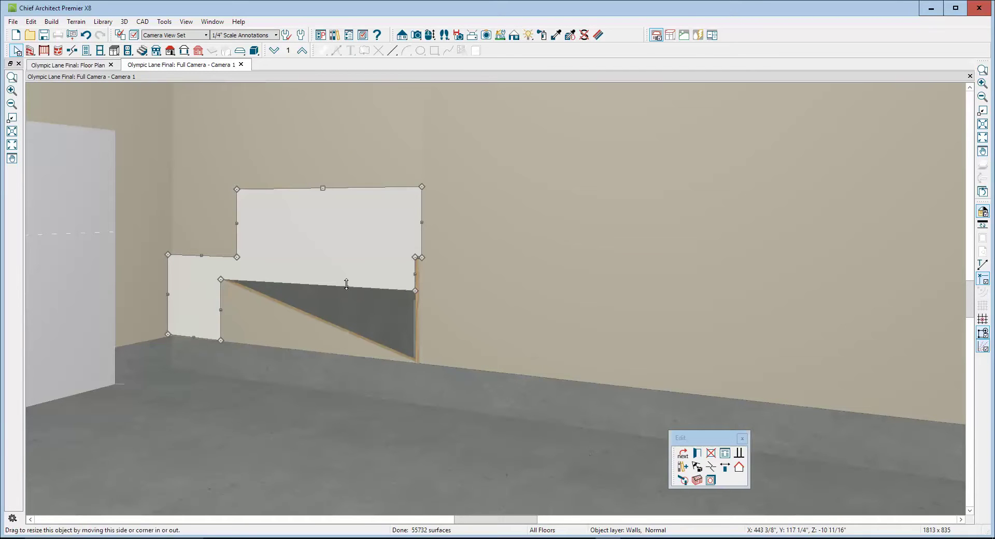
left_click_drag(346, 288, 346, 355)
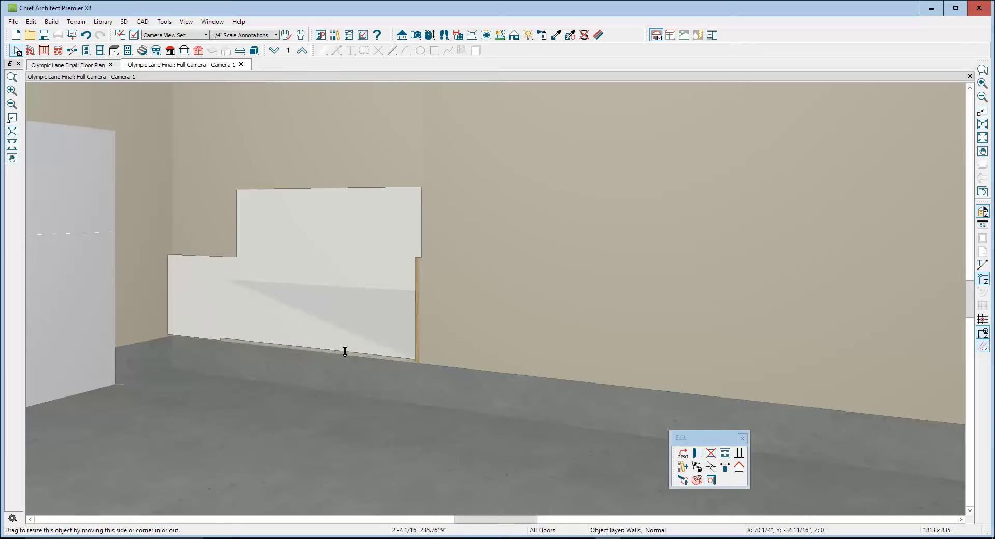
left_click_drag(346, 355, 343, 355)
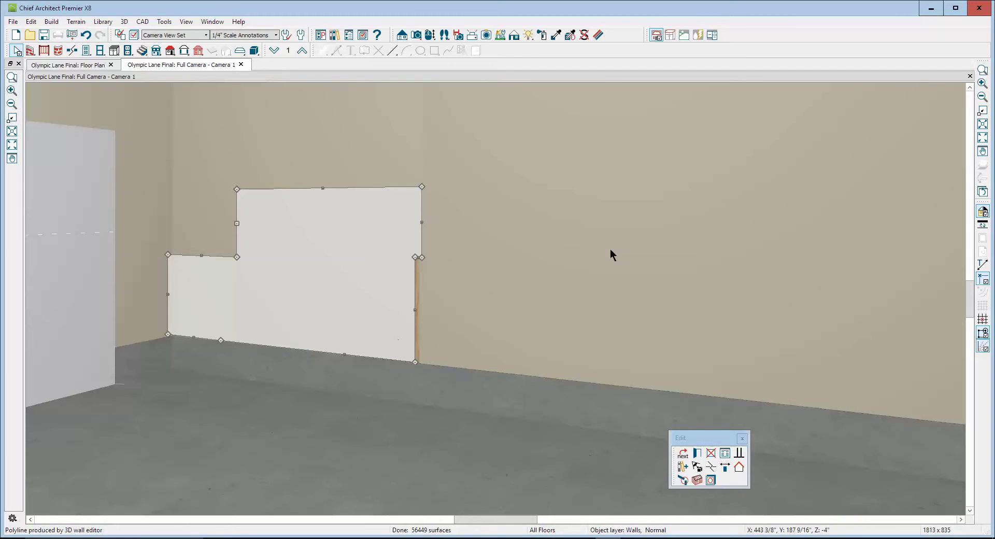
Zoom in on the wall edge and shrink the exposed wood strip away into the floor
left_click(982, 70)
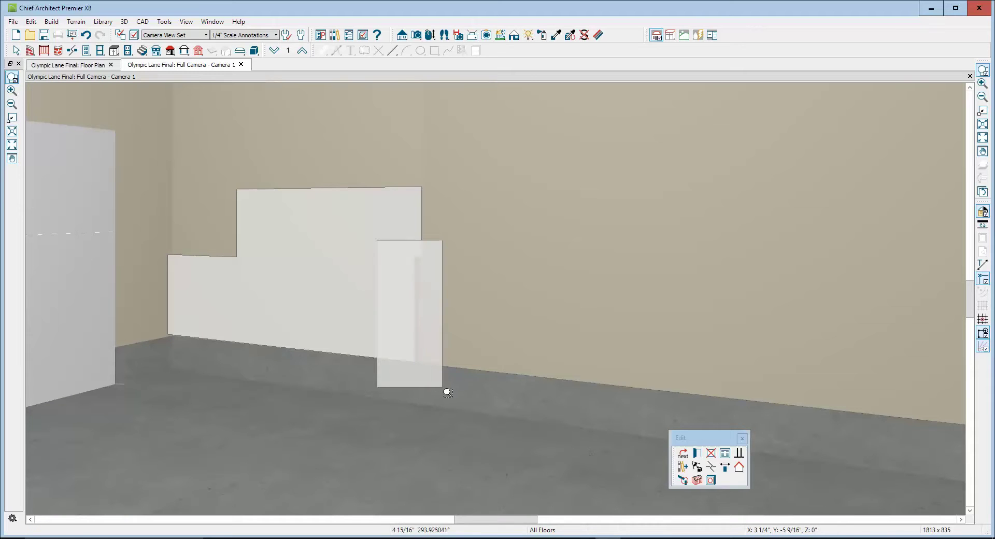
left_click_drag(377, 240, 444, 394)
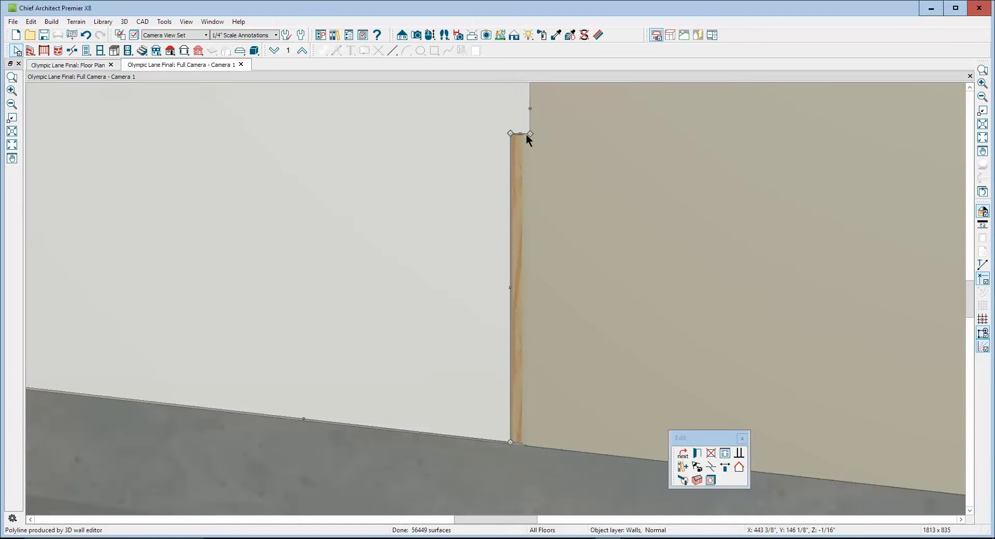
mouse_move(526, 135)
left_mouse_down()
mouse_move(527, 387)
mouse_move(510, 443)
left_mouse_up()
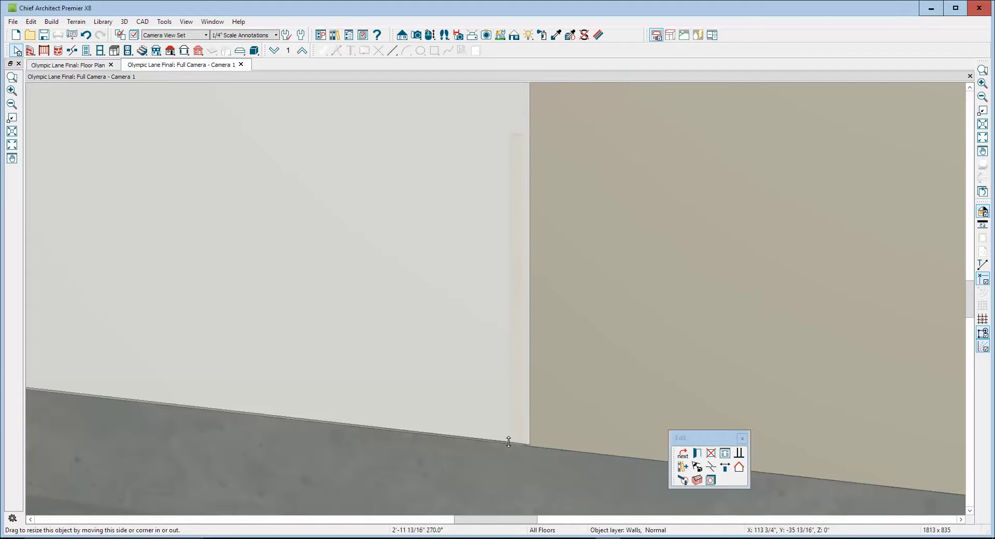
left_click_drag(509, 441, 490, 392)
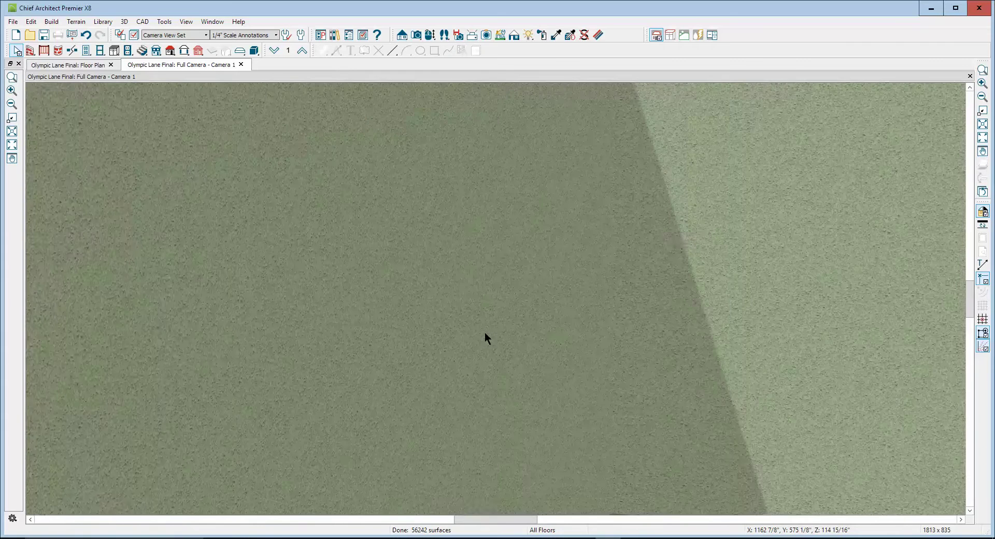
Close Camera 1 and place a second full camera looking across the garage
scroll(676, 242, "down", 3)
left_click(970, 77)
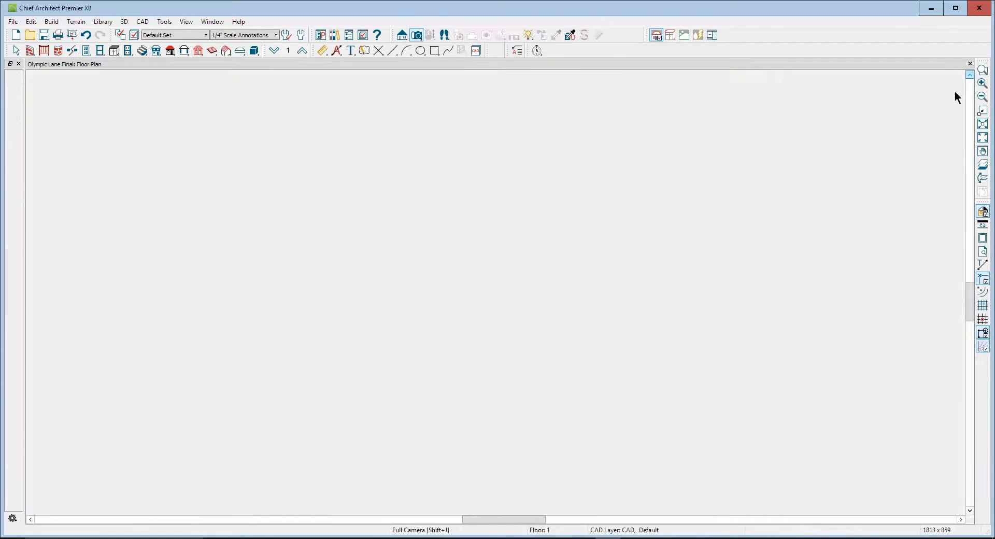
left_click(416, 35)
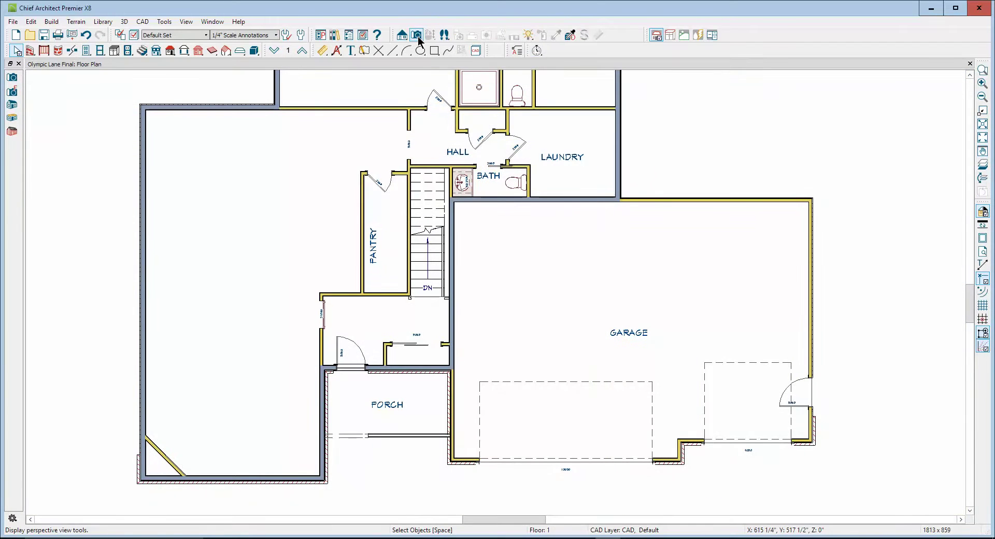
mouse_move(807, 396)
left_mouse_down()
mouse_move(768, 371)
mouse_move(777, 365)
left_mouse_up()
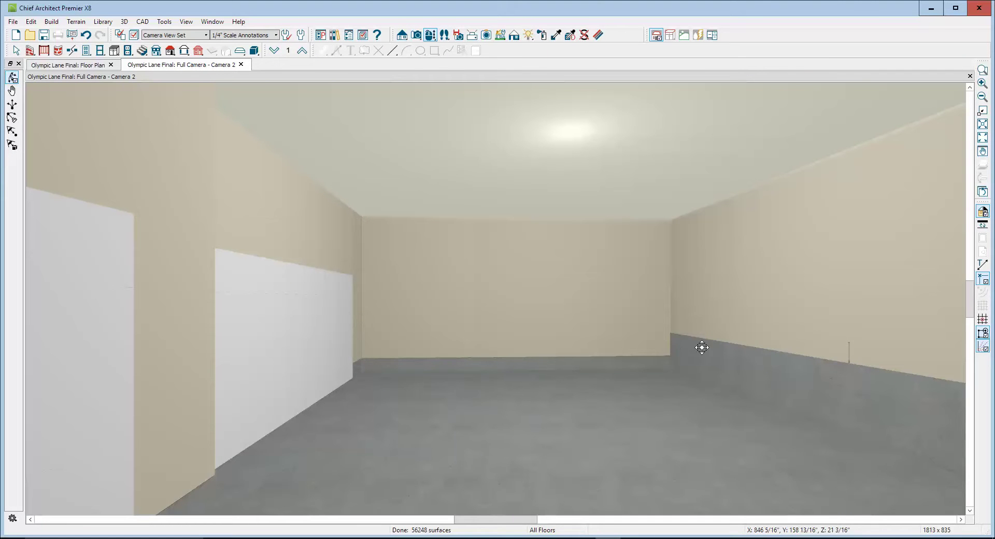
key("space")
Lower the top edge of the foundation wall along the garage's right side
left_click(717, 347)
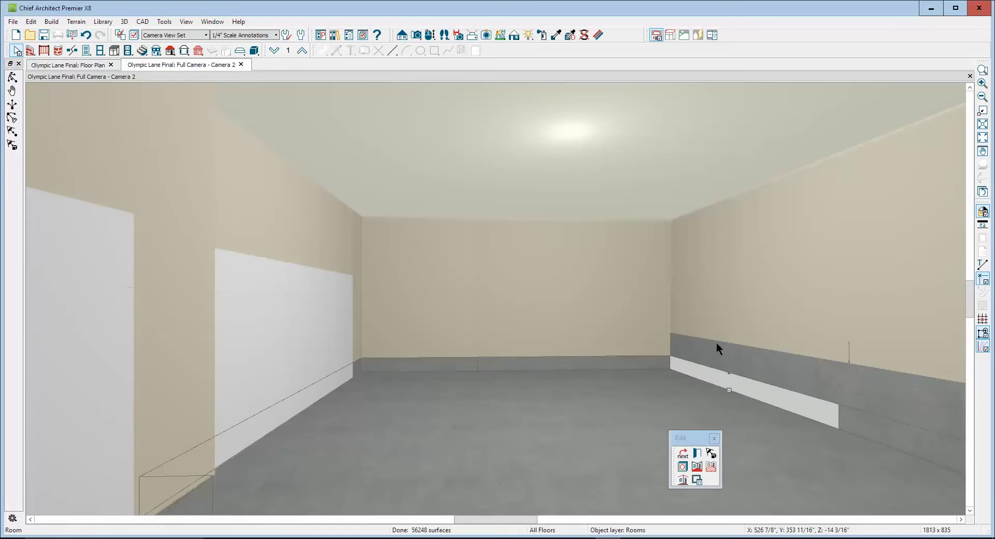
key("Tab")
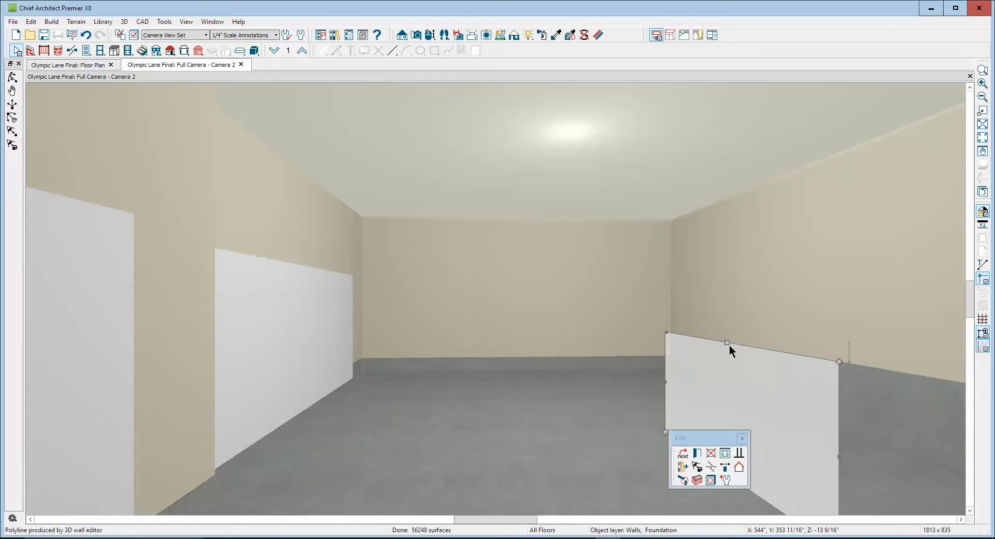
left_click_drag(729, 345, 666, 354)
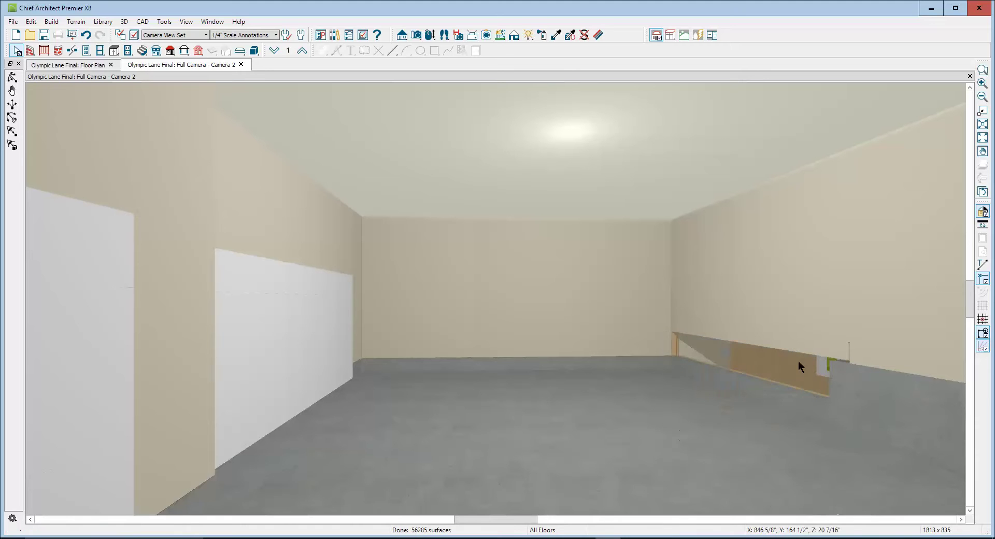
left_click(983, 72)
left_click(695, 317)
left_click_drag(639, 314, 891, 447)
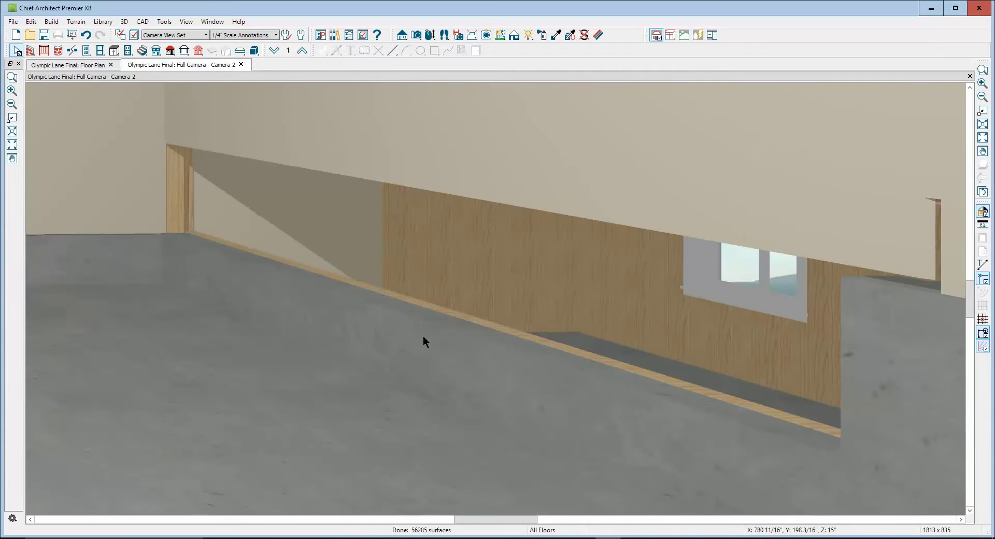
Pull the foundation wall's raised top corner down to the lower height and close Camera 2
left_click(423, 337)
left_click(223, 309)
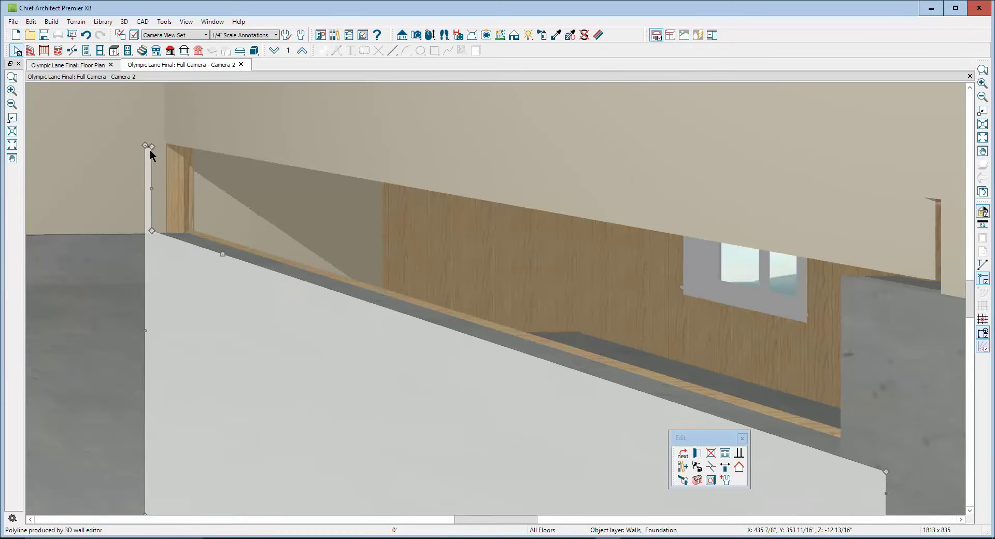
left_click_drag(150, 150, 155, 232)
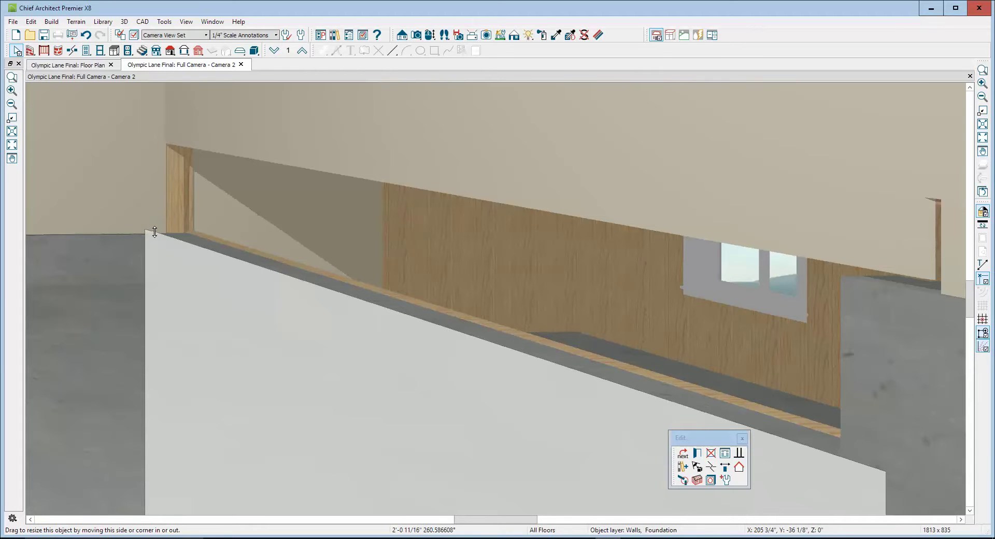
left_click_drag(180, 243, 178, 248)
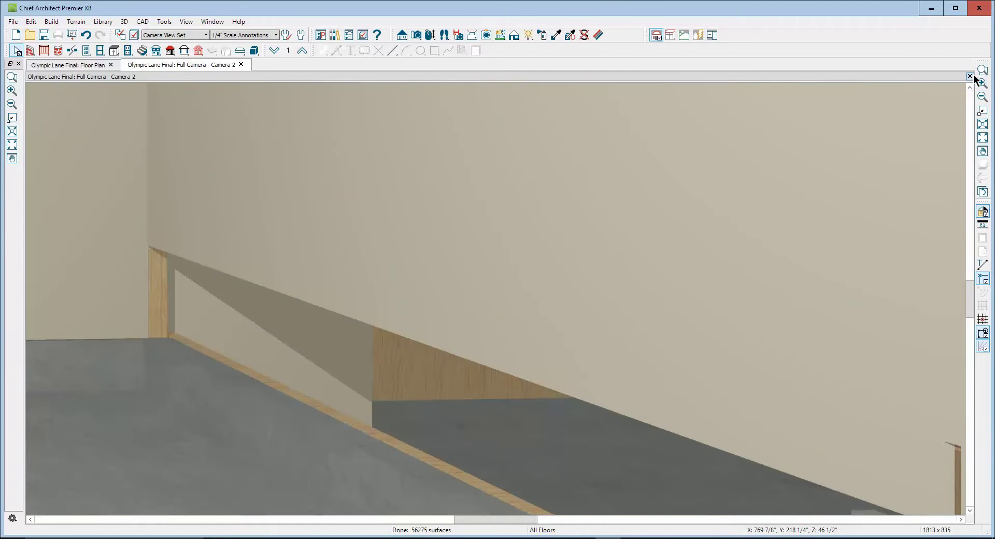
left_click(970, 76)
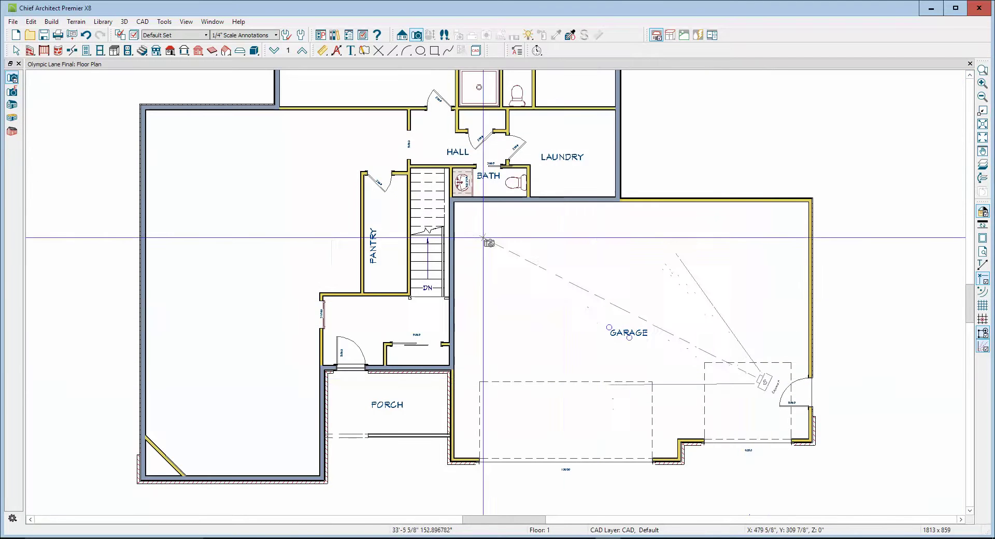
Place a third full camera in the garage and undo a first attempt at resizing the right wall
left_click_drag(483, 238, 483, 237)
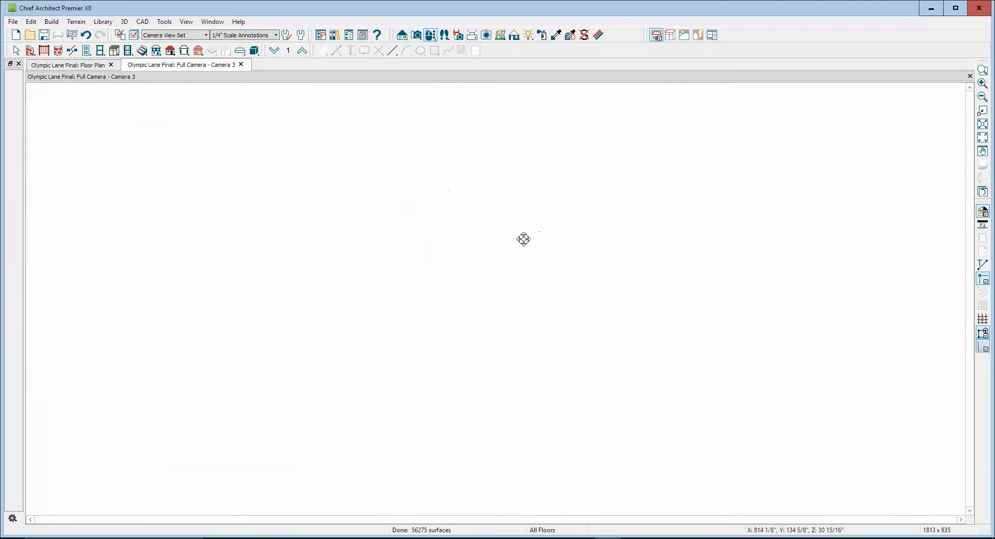
key("space")
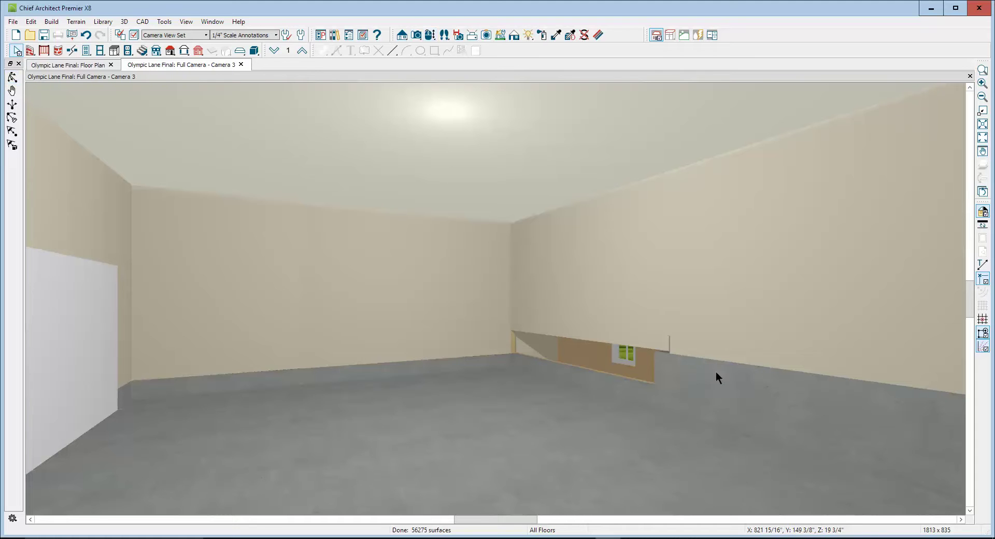
left_click(716, 371)
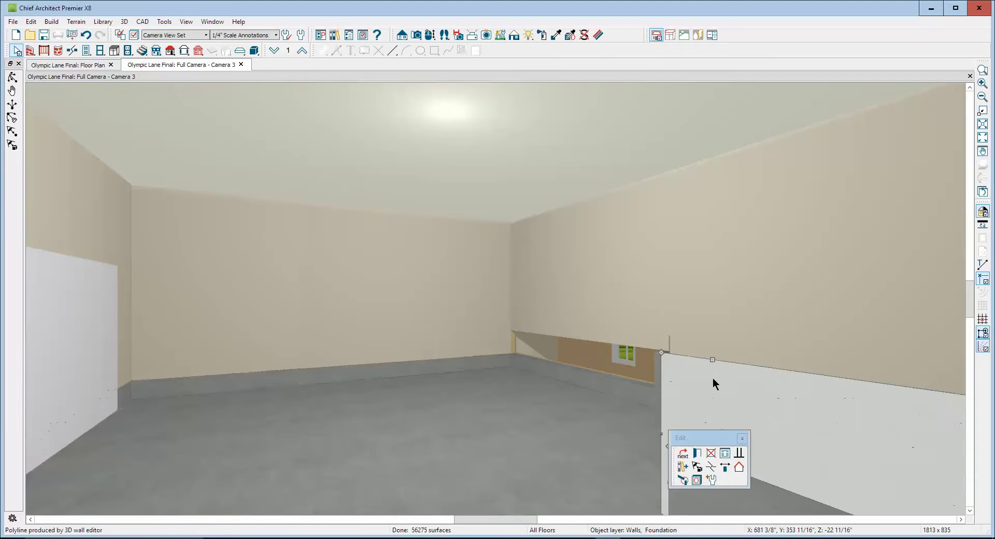
left_click_drag(712, 361, 680, 389)
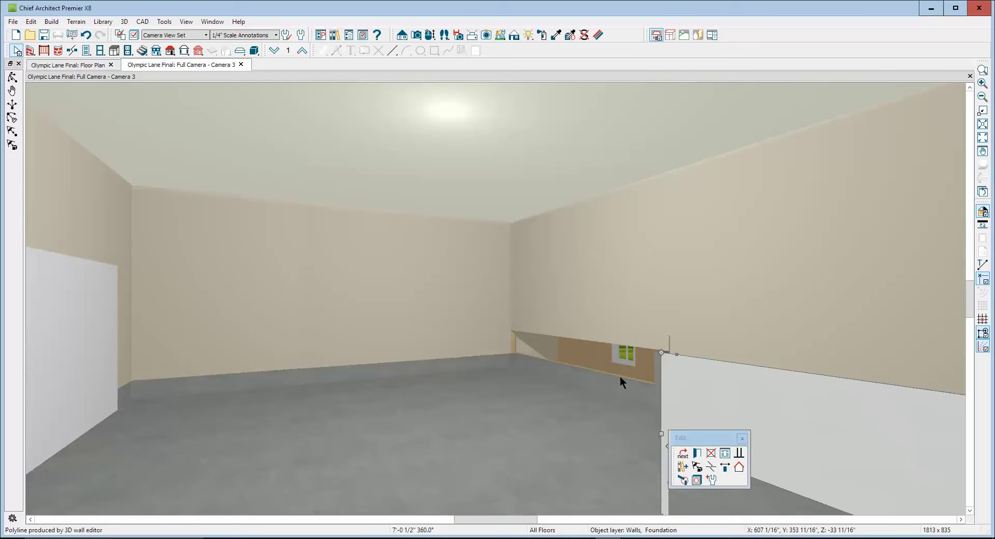
key("Delete")
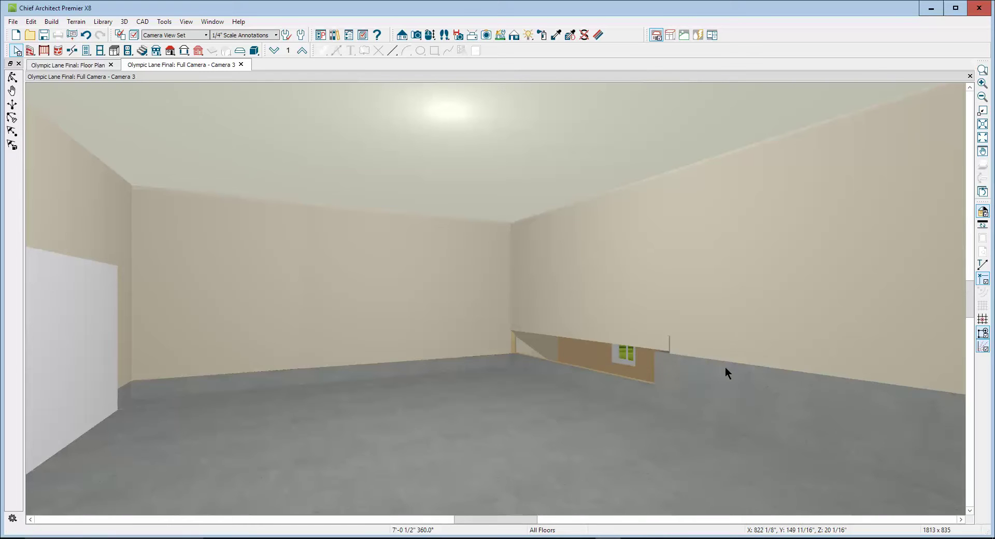
Lower the right foundation wall's top edge, exposing a gap to the exterior lawn
left_click(725, 368)
key("Tab")
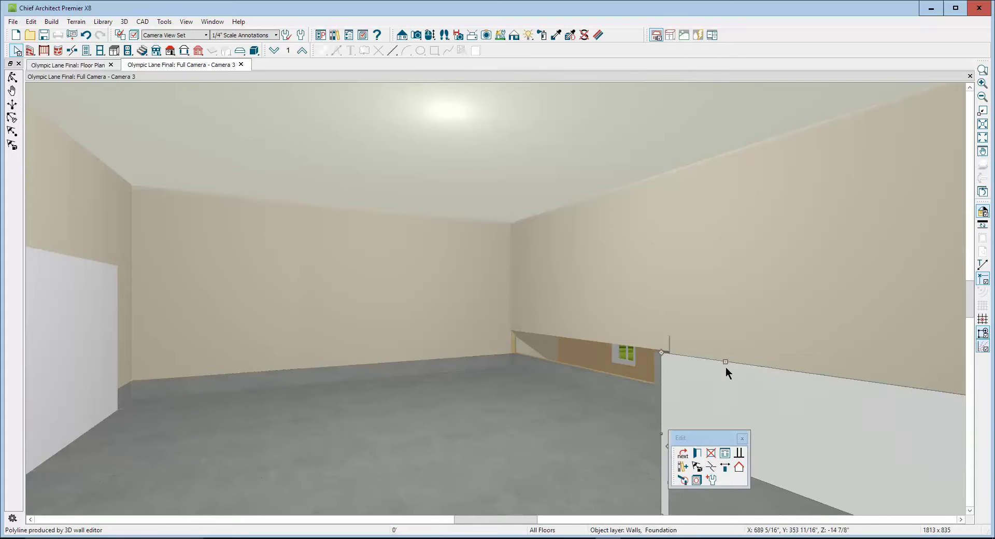
left_click_drag(724, 363, 723, 399)
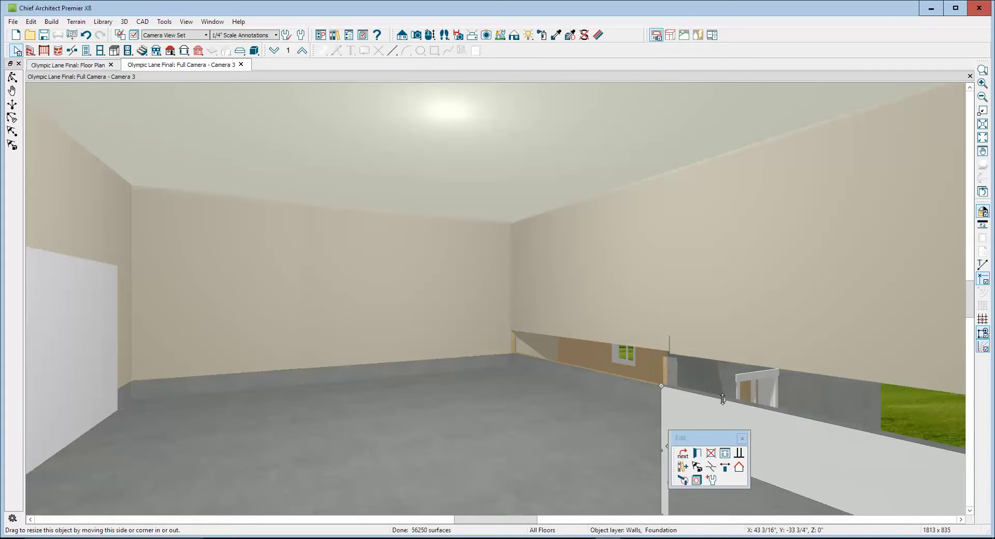
key("Escape")
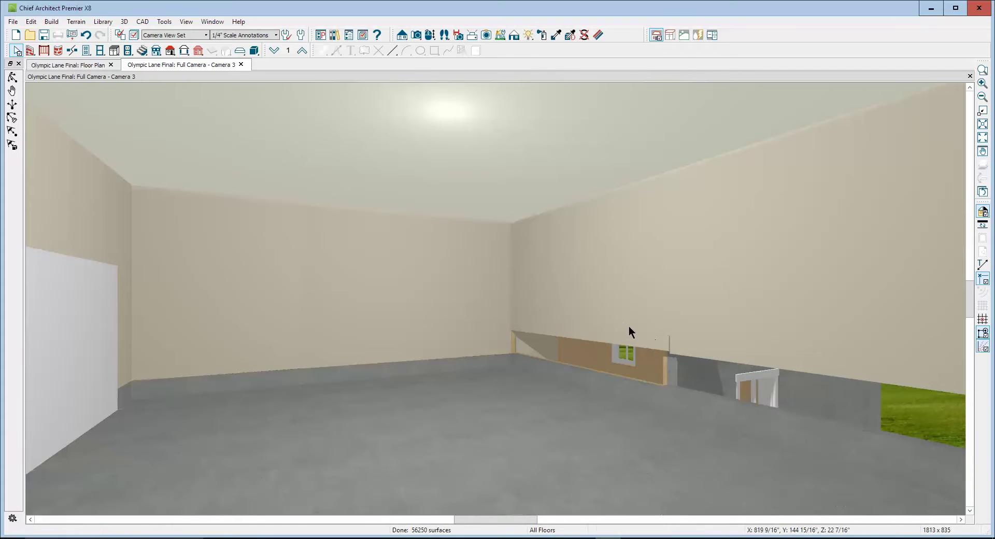
Extend the bottom edges of the right garage wall's drywall pieces down to the floor
left_click(631, 335)
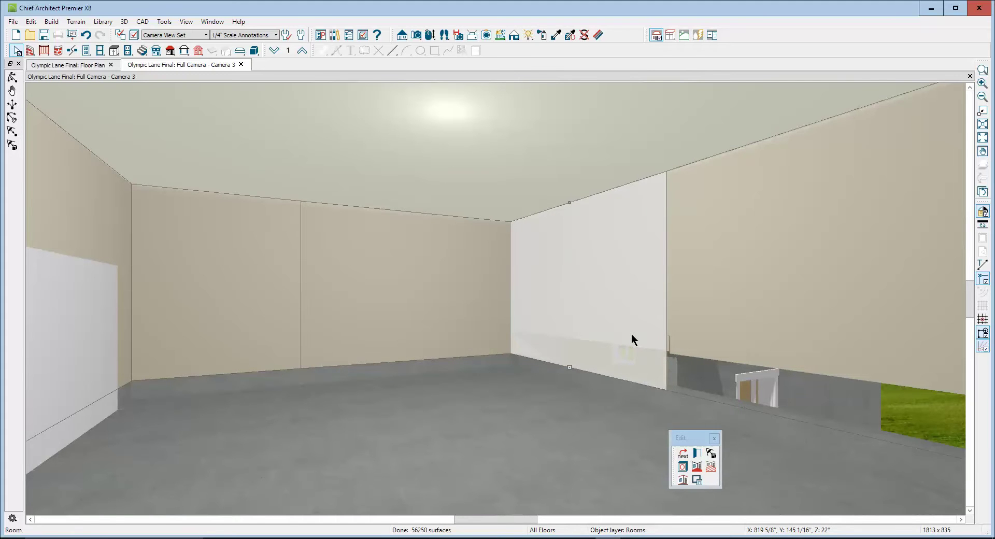
left_click(648, 358)
left_click_drag(636, 346, 635, 380)
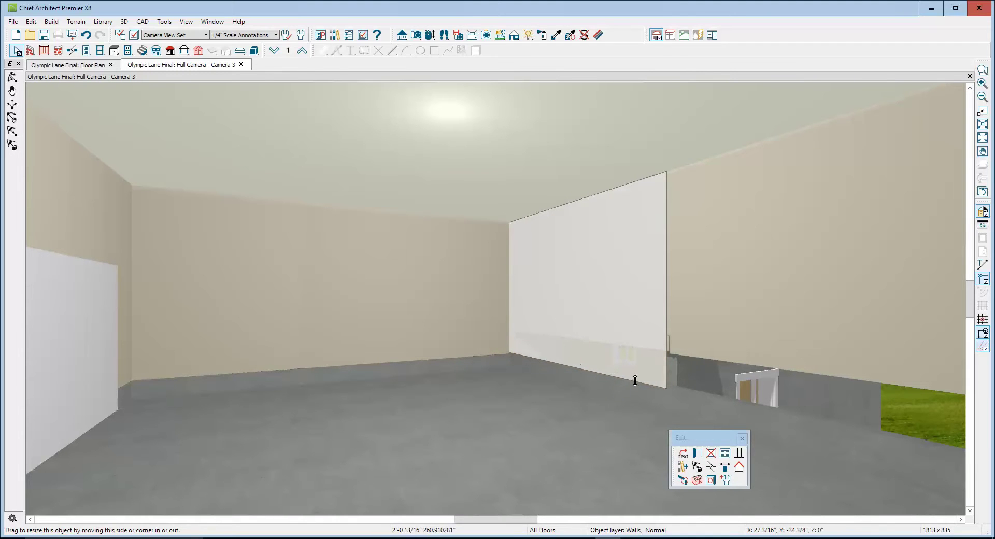
key("Escape")
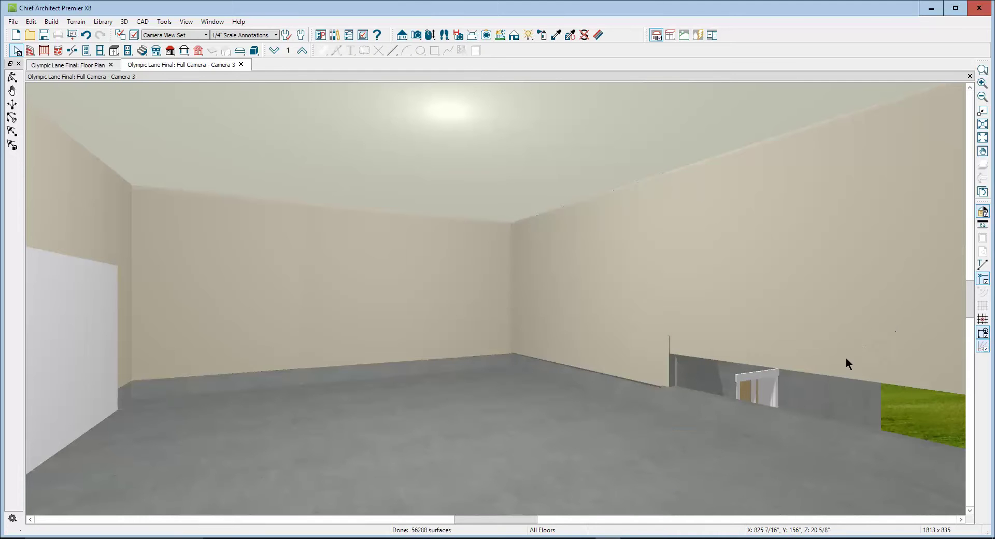
left_click(845, 364)
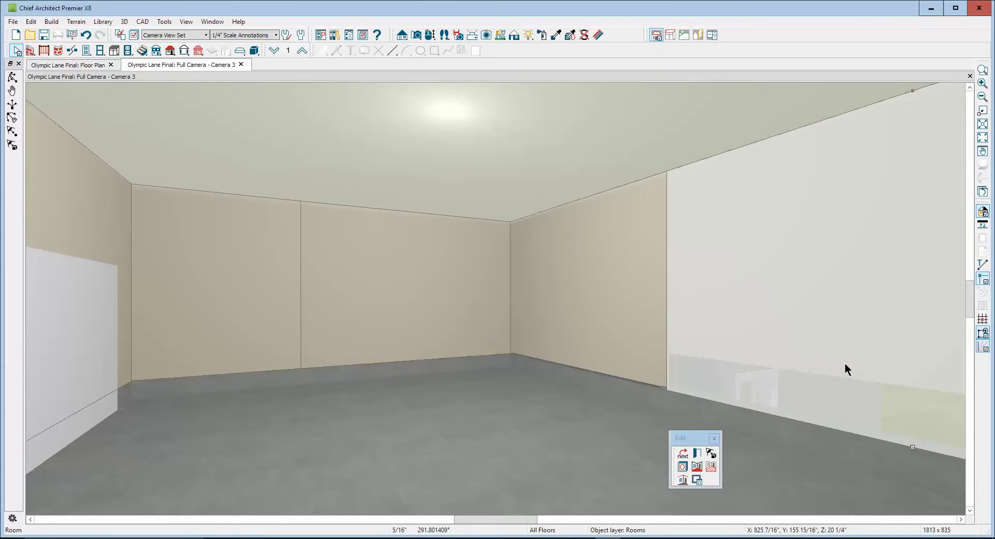
left_click(845, 369)
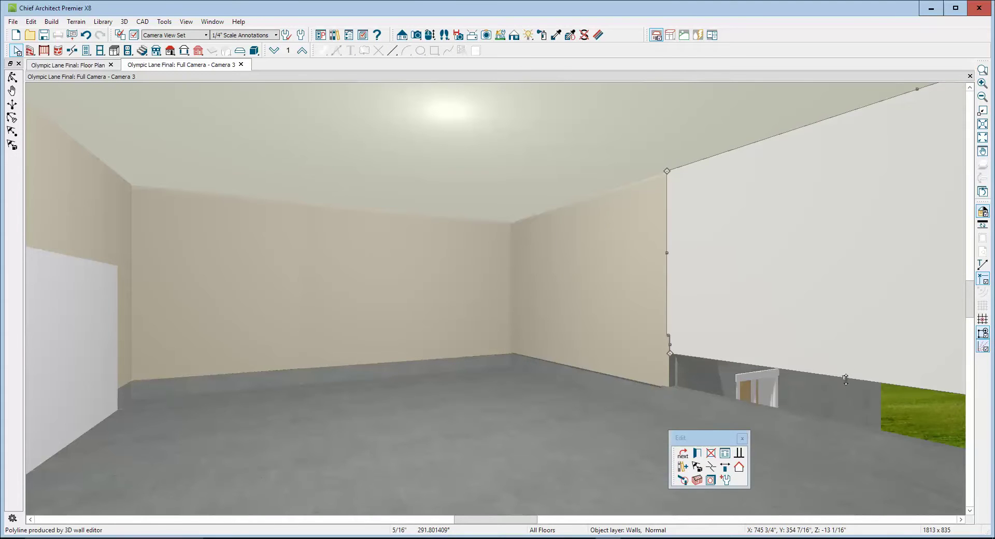
mouse_move(846, 380)
left_mouse_down()
mouse_move(841, 425)
mouse_move(850, 403)
left_mouse_up()
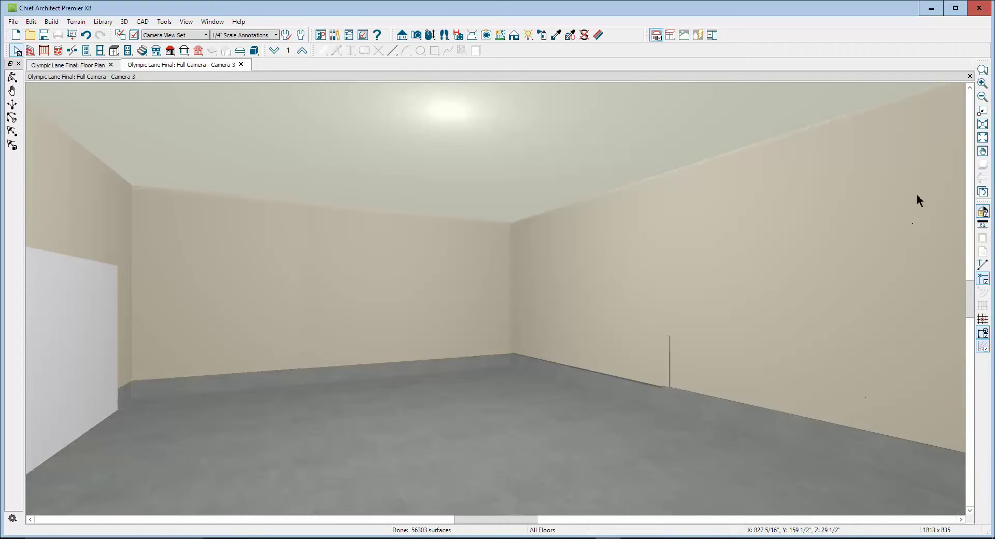
Zoom in on the right-wall seam, shrink the narrow drywall strip away, and close Camera 3
left_click(982, 70)
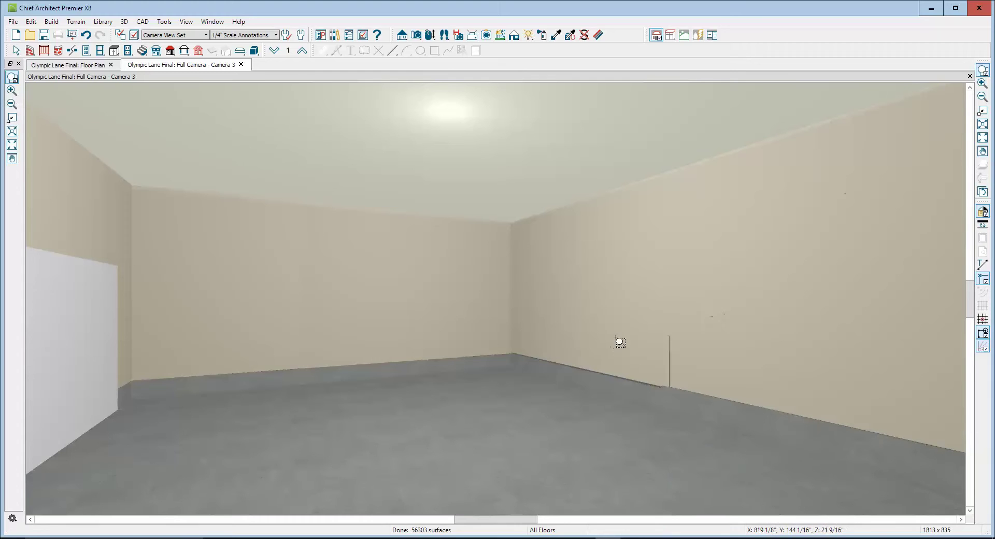
left_click_drag(641, 319, 705, 412)
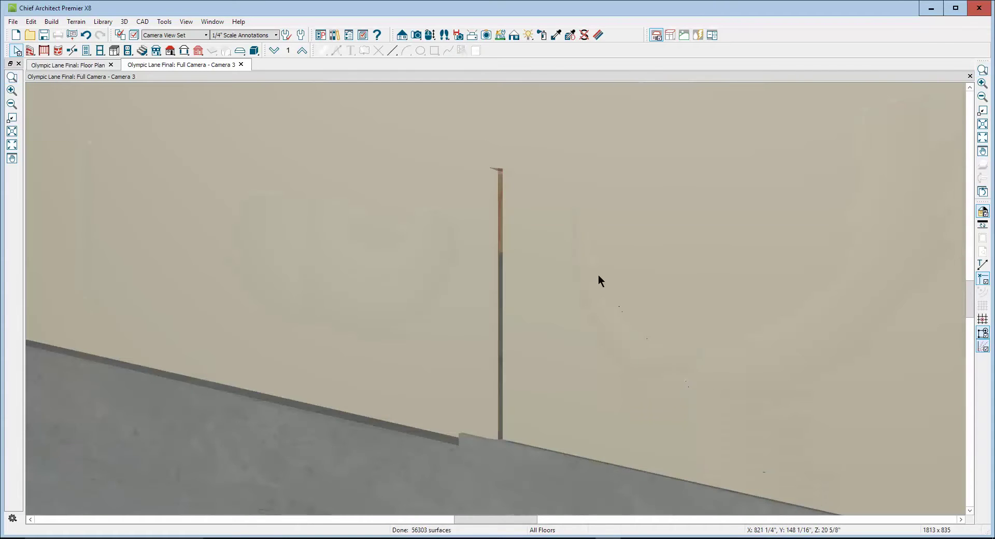
left_click(578, 246)
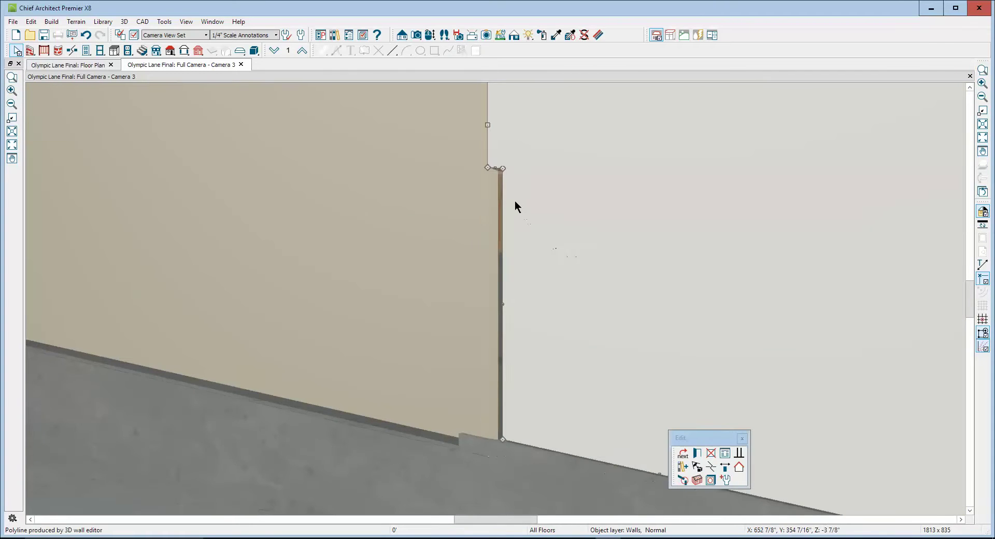
left_click_drag(494, 166, 512, 439)
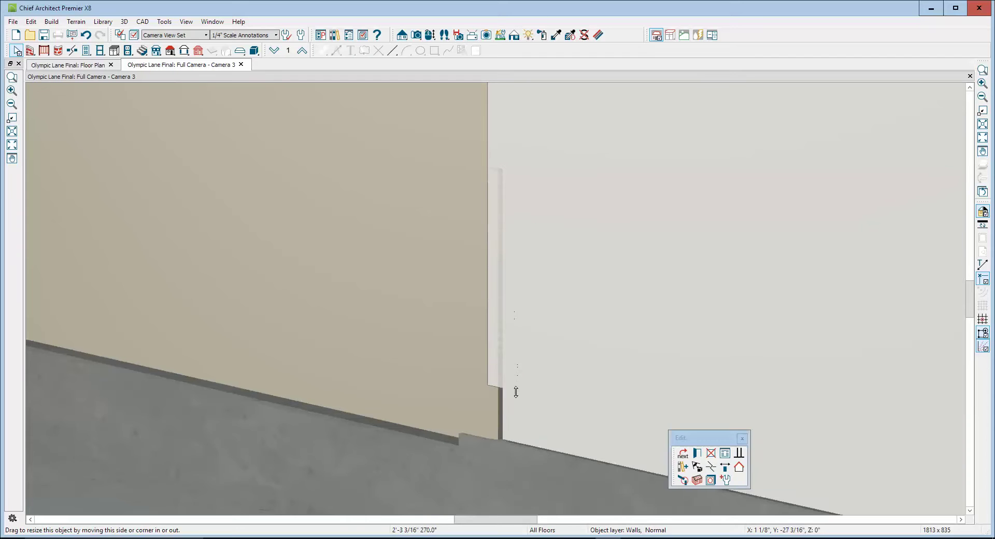
left_click_drag(513, 441, 512, 444)
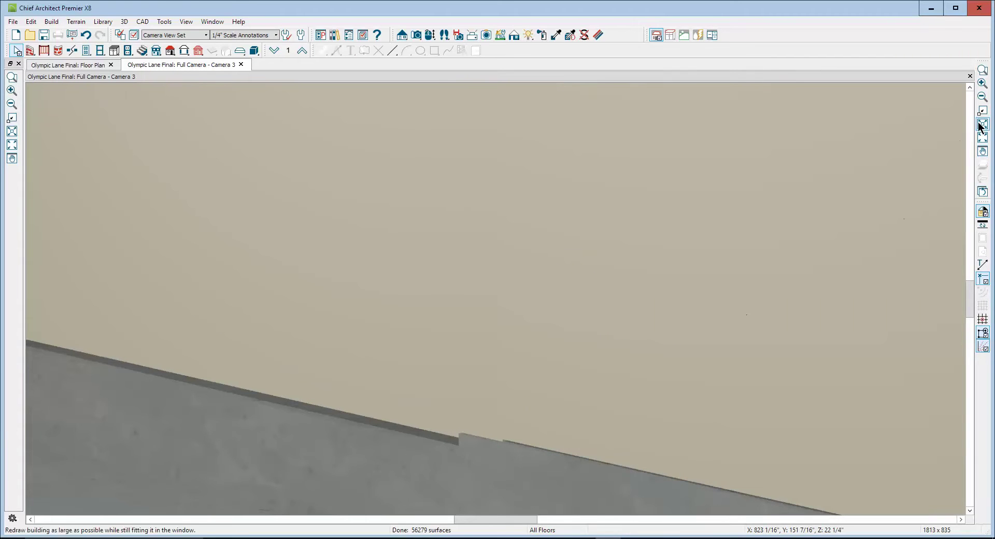
left_click(969, 76)
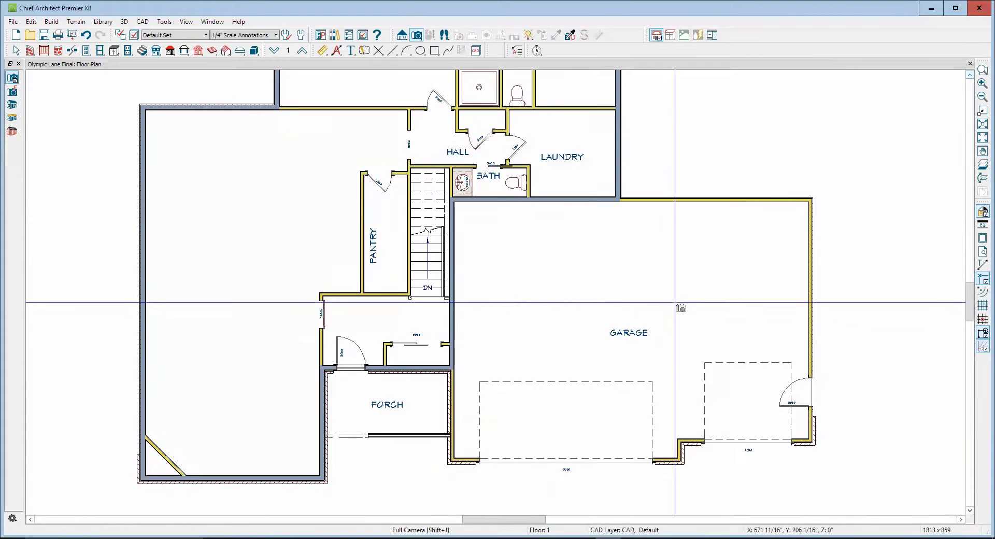
Place a fourth full camera and lower the raised foundation wall's top edge at the back wall
left_click_drag(493, 327, 609, 328)
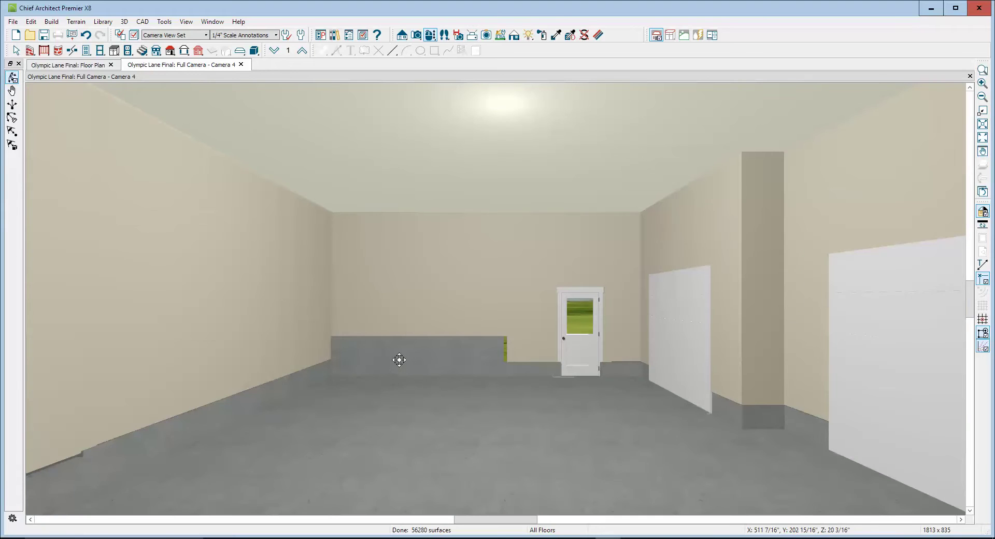
scroll(400, 359, "up", 3)
key("space")
left_click(379, 318)
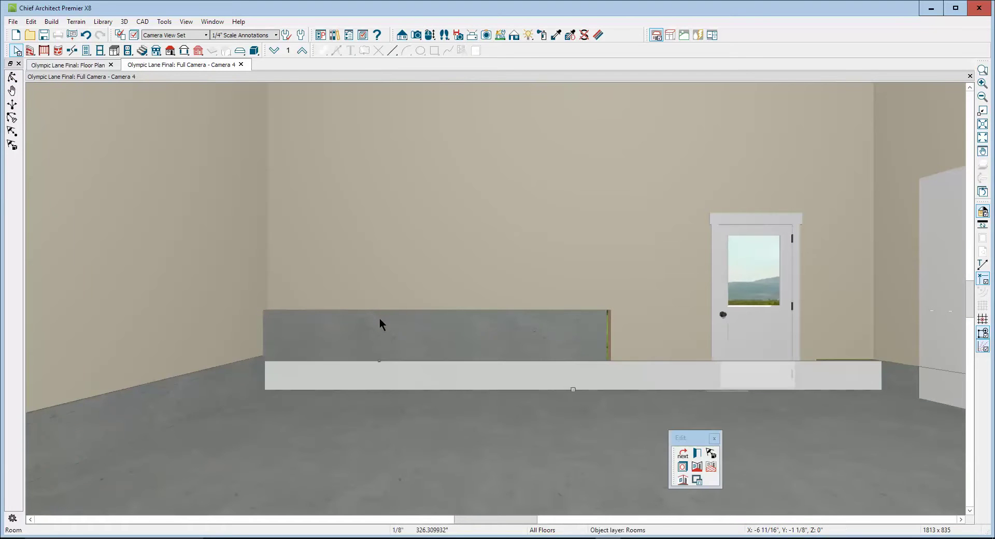
key("Tab")
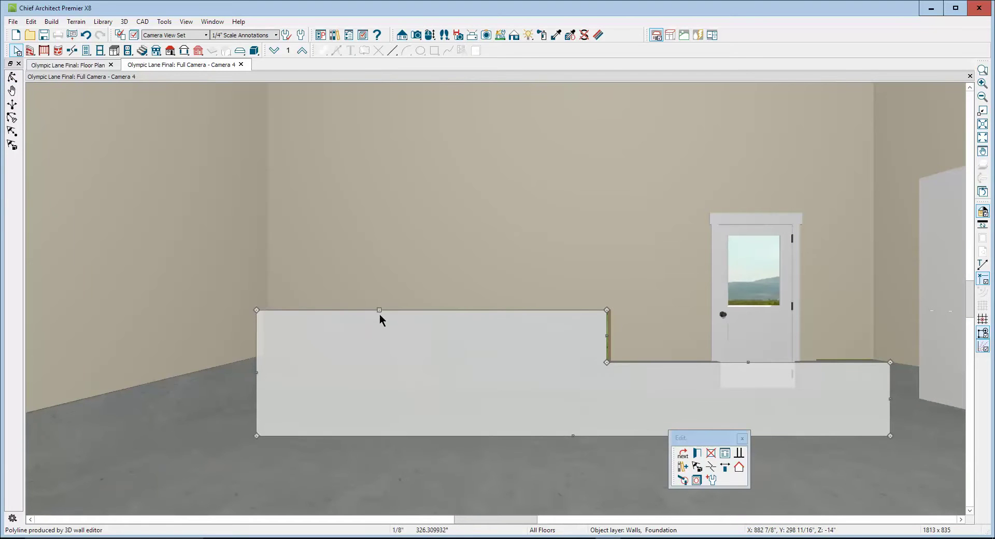
left_click_drag(380, 309, 265, 354)
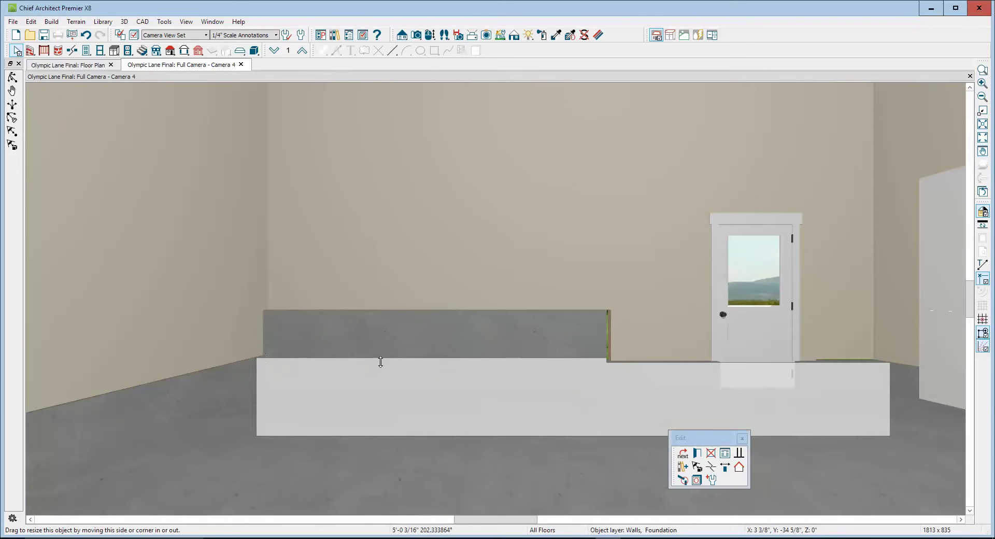
left_click_drag(265, 354, 381, 357)
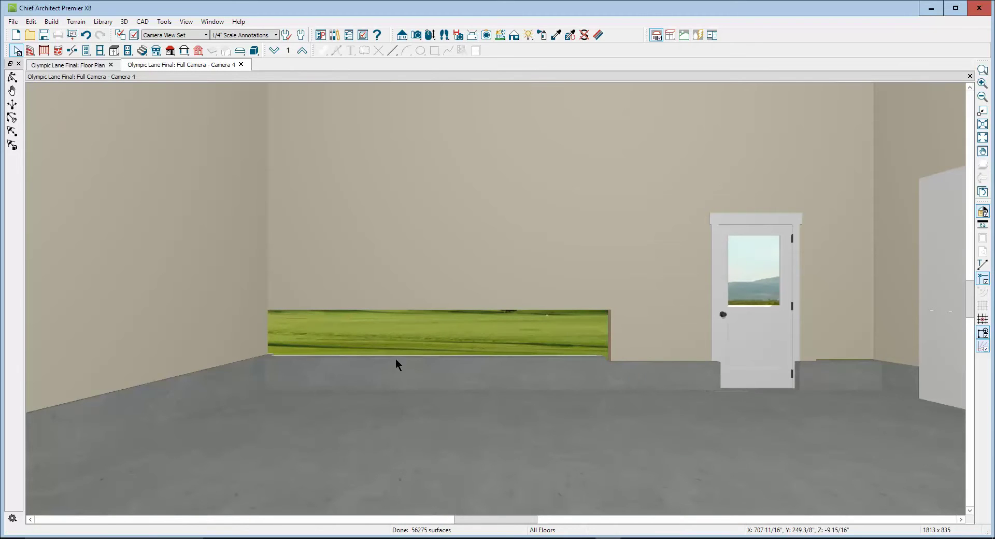
Extend the drywall above the gap down to meet the foundation, then close Camera 4
left_click(564, 301)
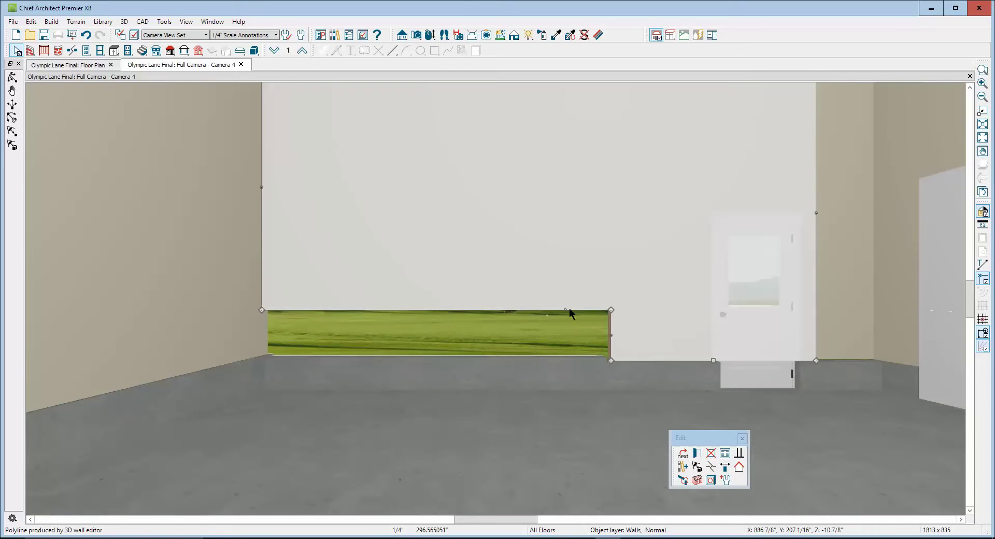
left_click_drag(565, 310, 615, 360)
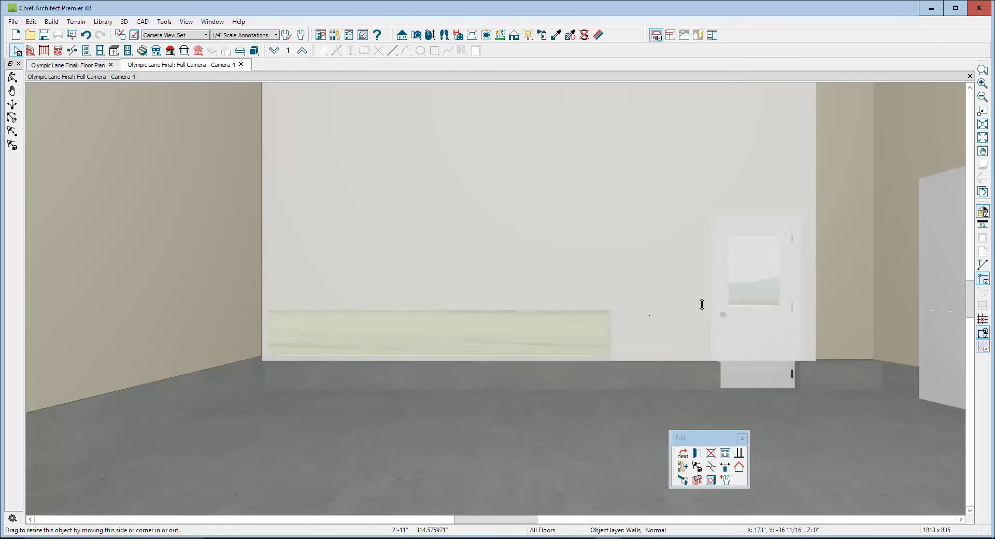
key("Escape")
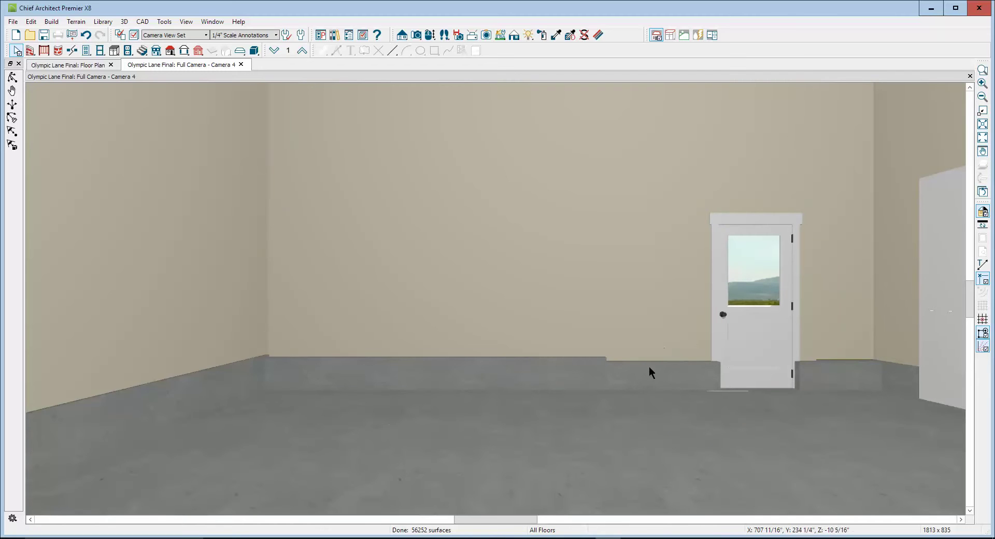
left_click(645, 369)
key("Delete")
scroll(642, 308, "down", 3)
scroll(642, 309, "down", 2)
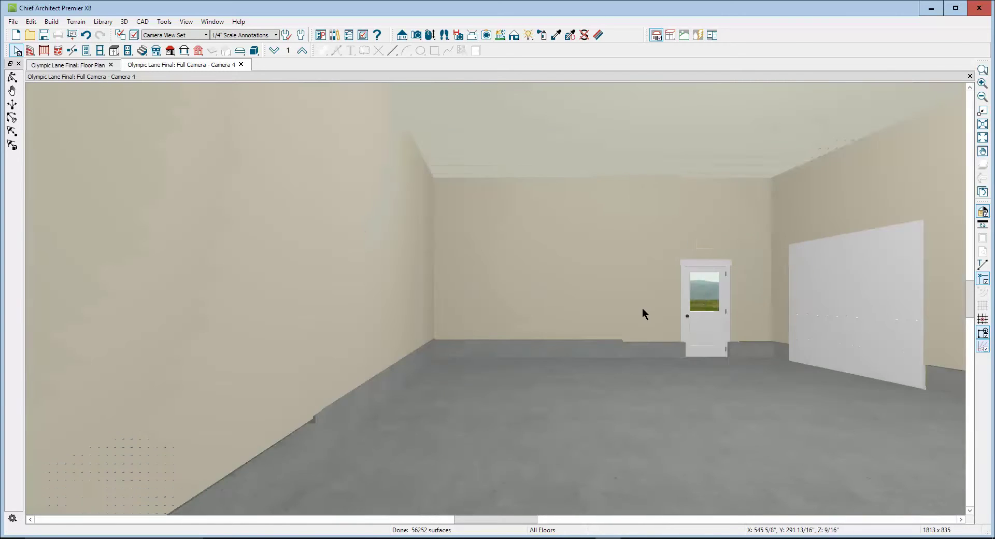
scroll(643, 309, "down", 2)
scroll(642, 309, "up", 2)
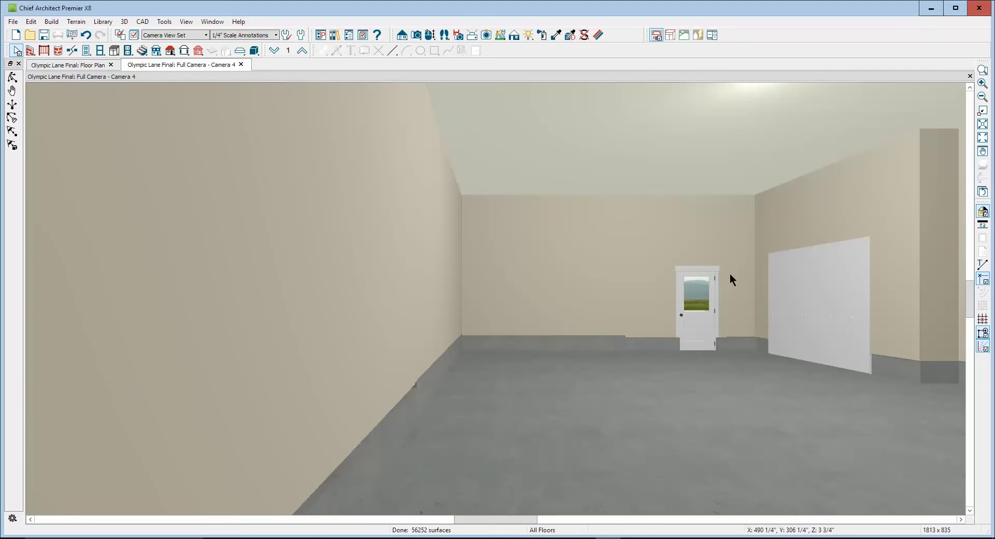
left_click(969, 76)
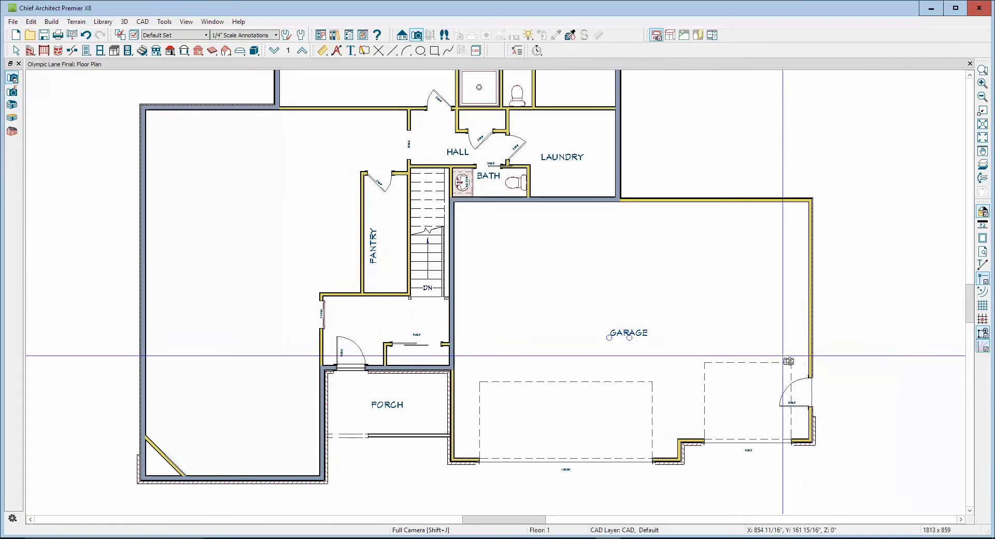
left_click_drag(784, 352, 461, 255)
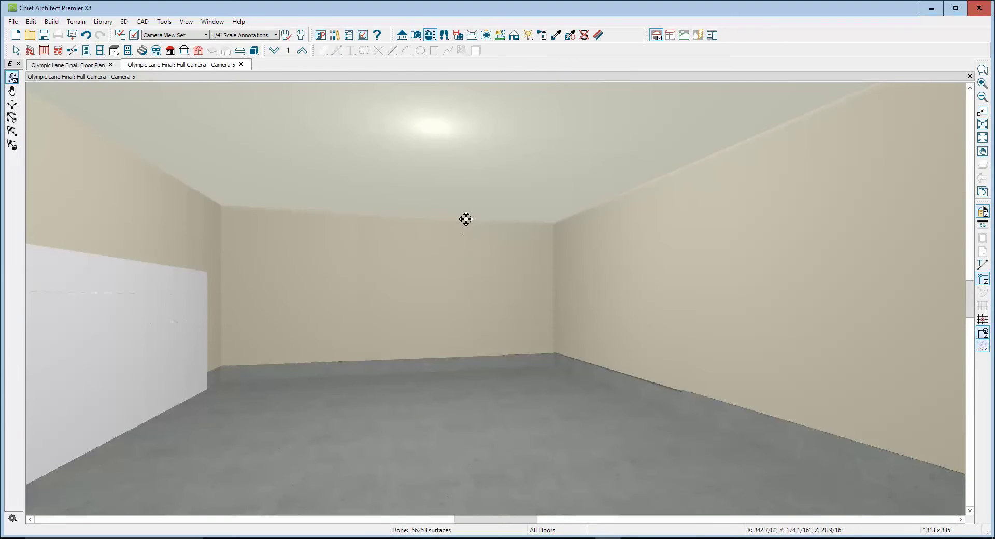
key("space")
left_click(459, 287)
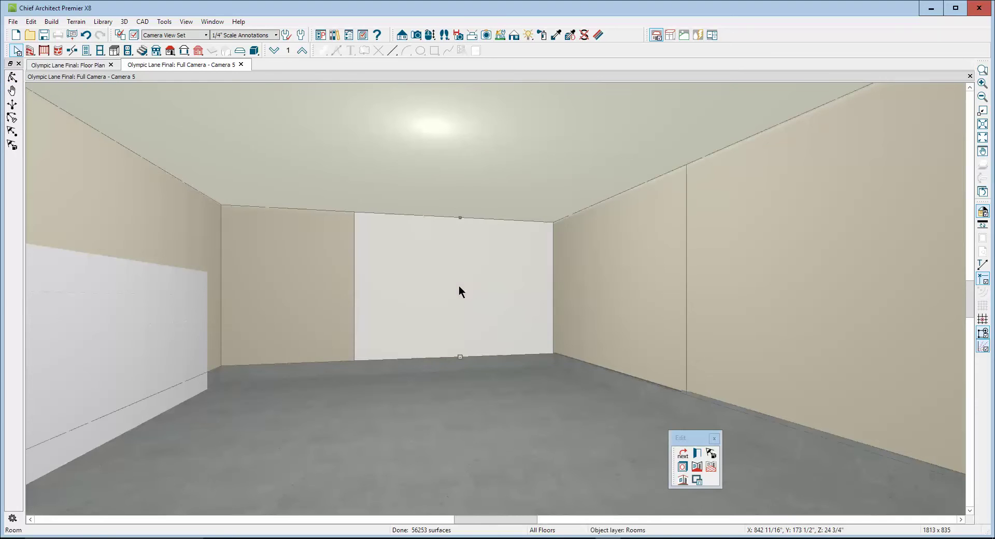
left_click(450, 291)
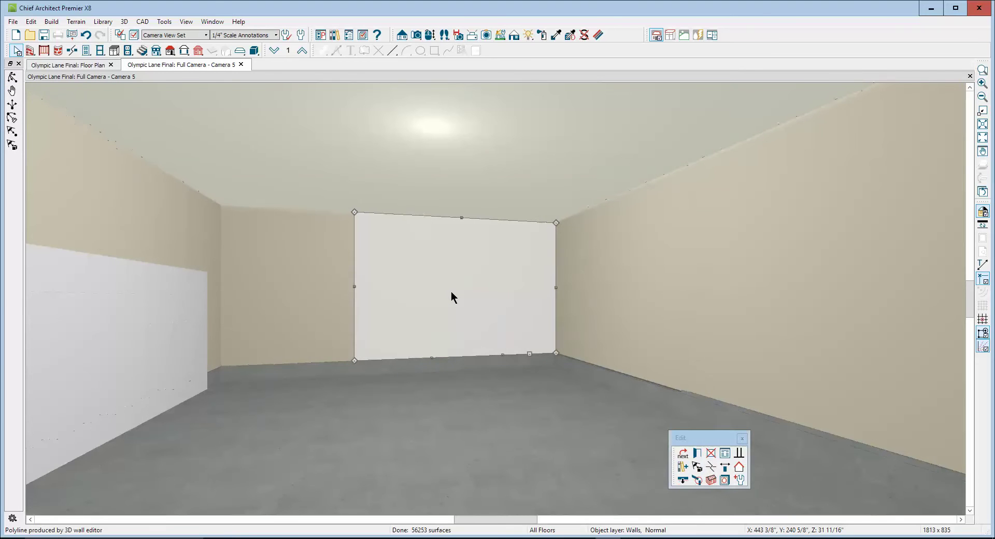
key("Escape")
left_click(324, 303)
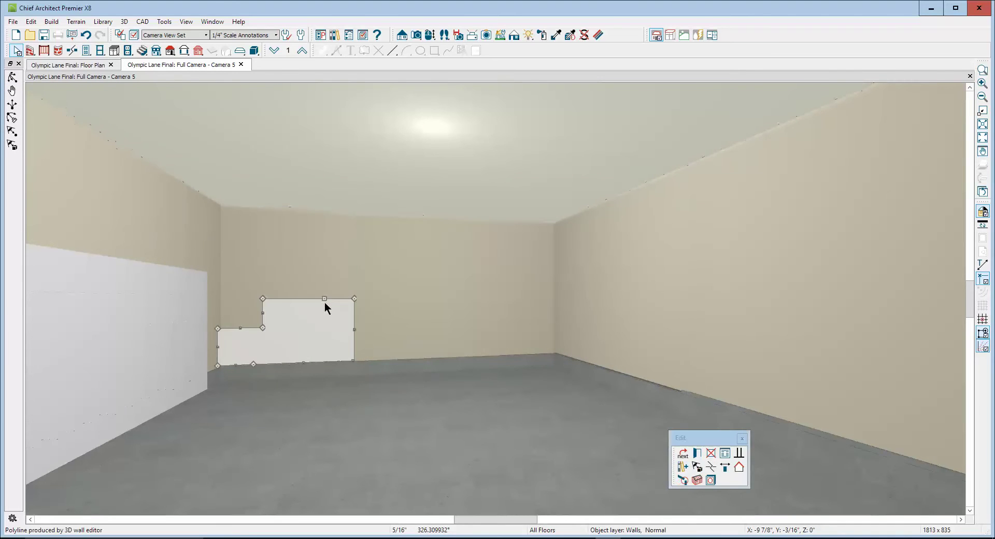
key("Escape")
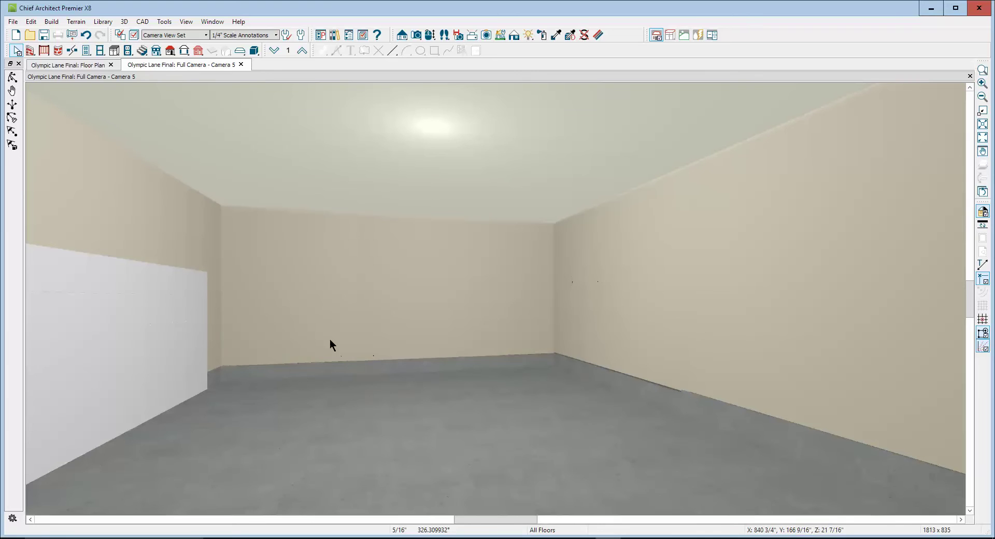
left_click(320, 330)
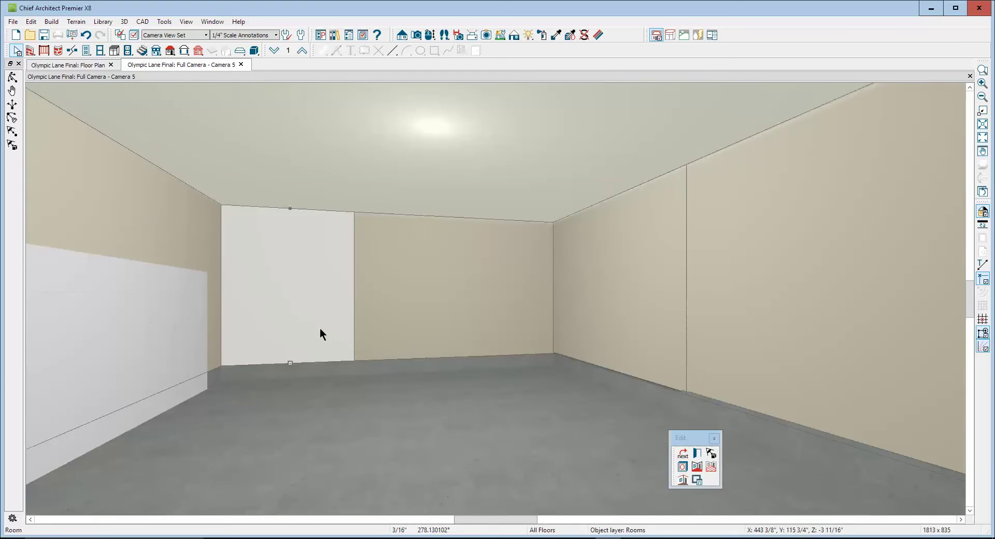
left_click(319, 328)
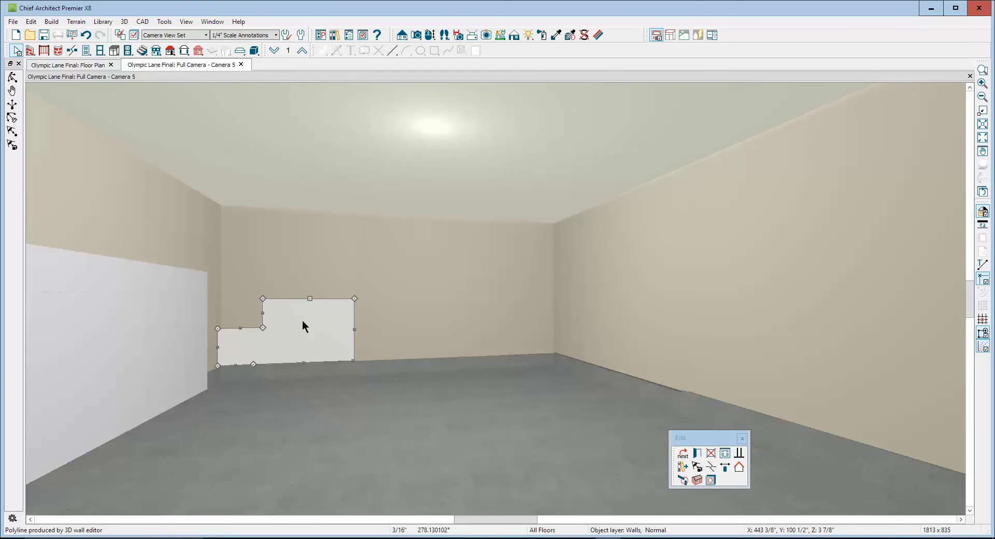
left_click(297, 288)
left_click(298, 285)
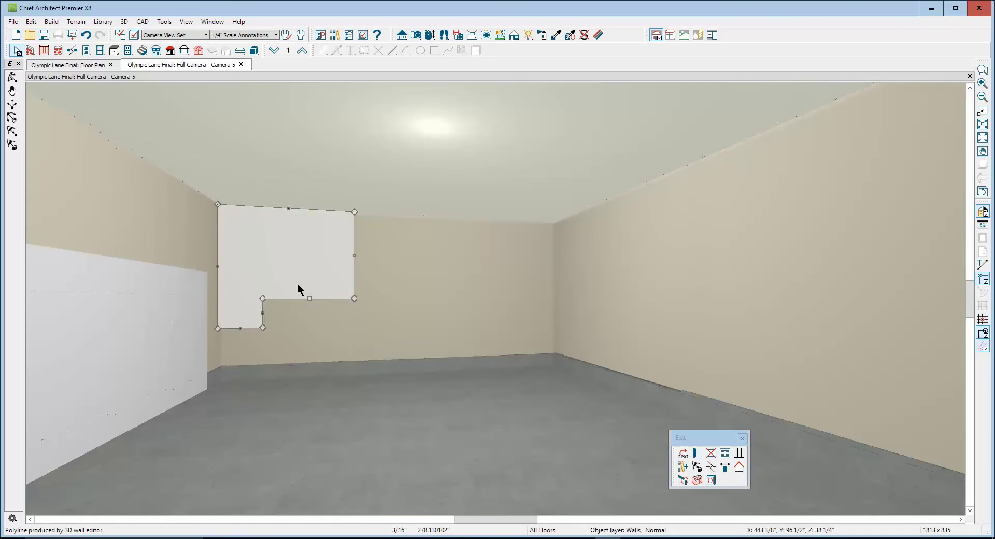
key("Escape")
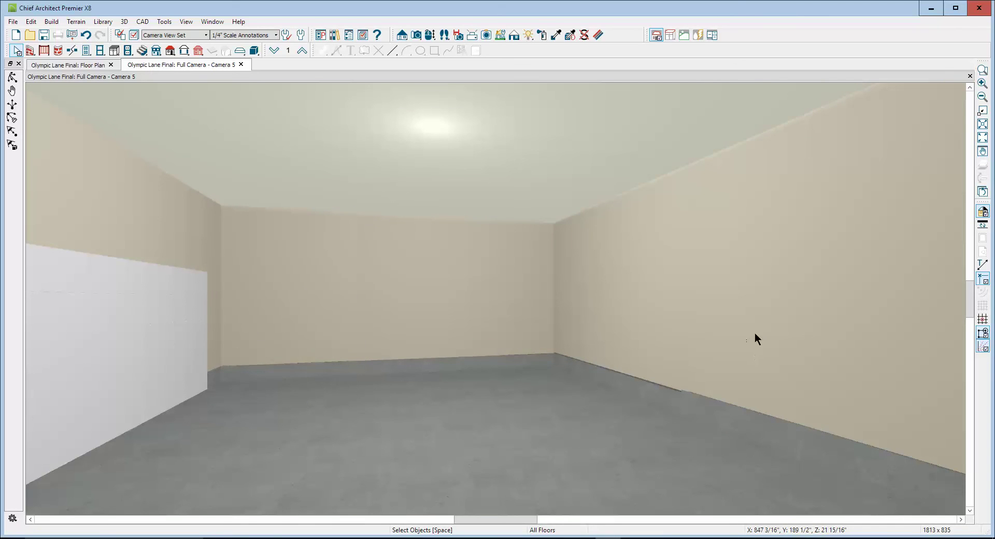
left_click(970, 76)
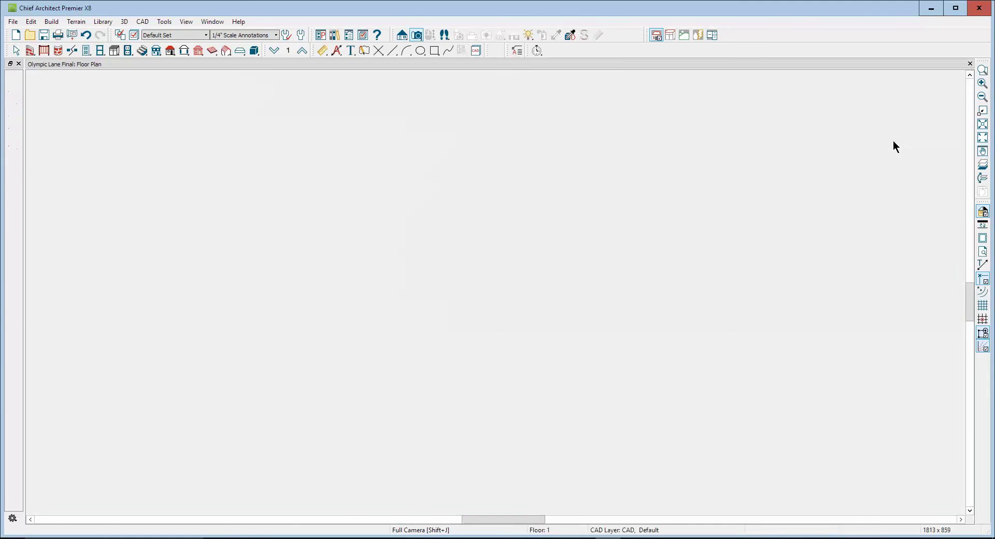